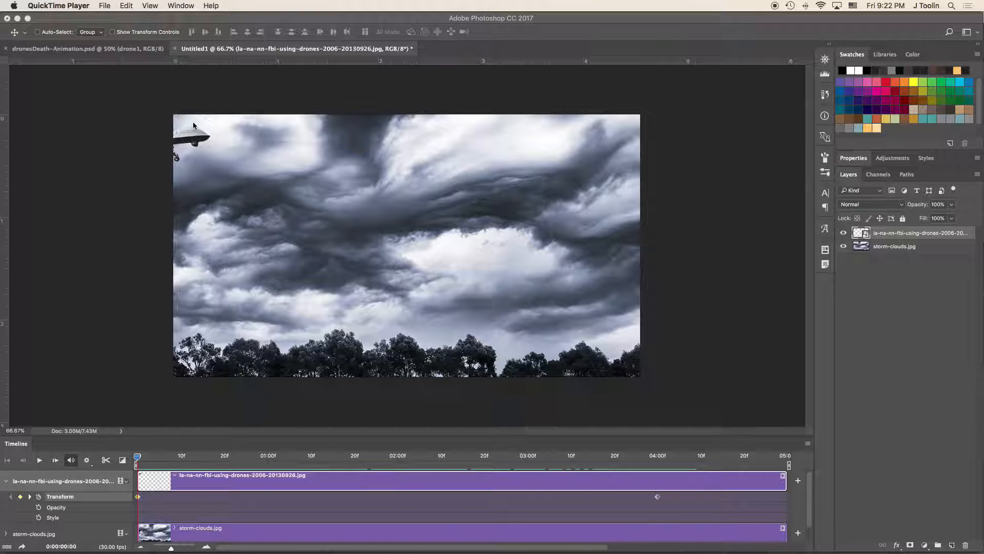
# Switch to Photoshop, activate the Type tool and look over its available font styles and anti-aliasing methods
pyautogui.click(149, 19)
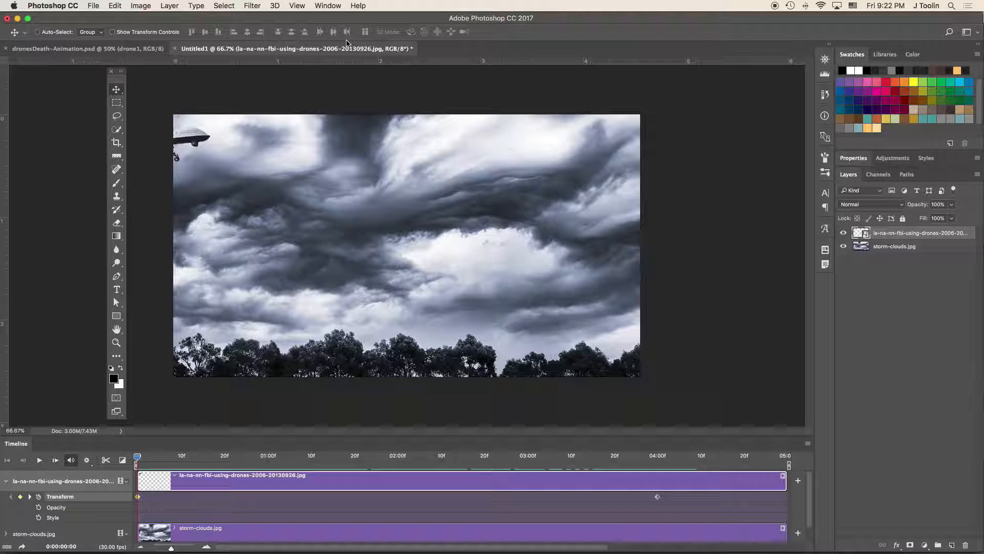
pyautogui.click(117, 290)
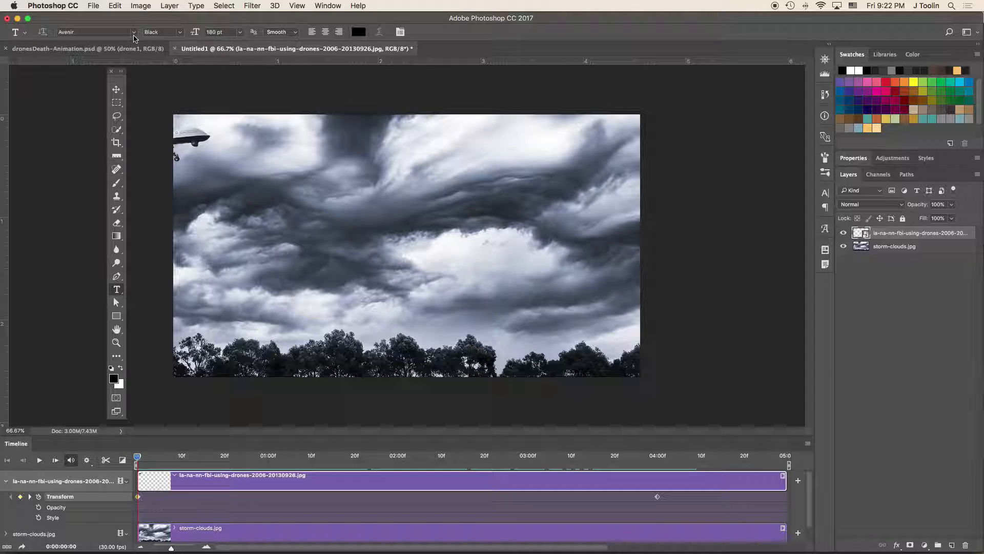
pyautogui.click(179, 33)
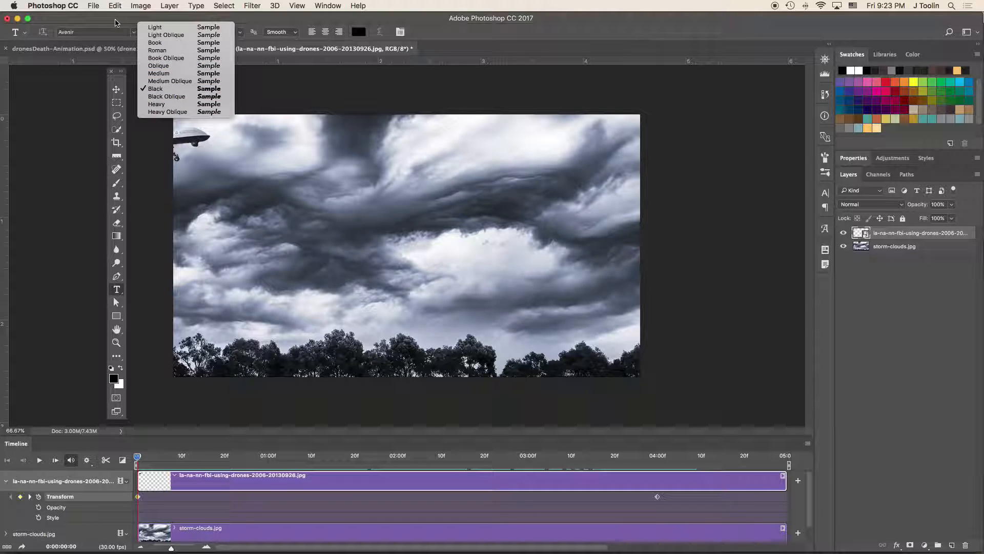
pyautogui.click(116, 23)
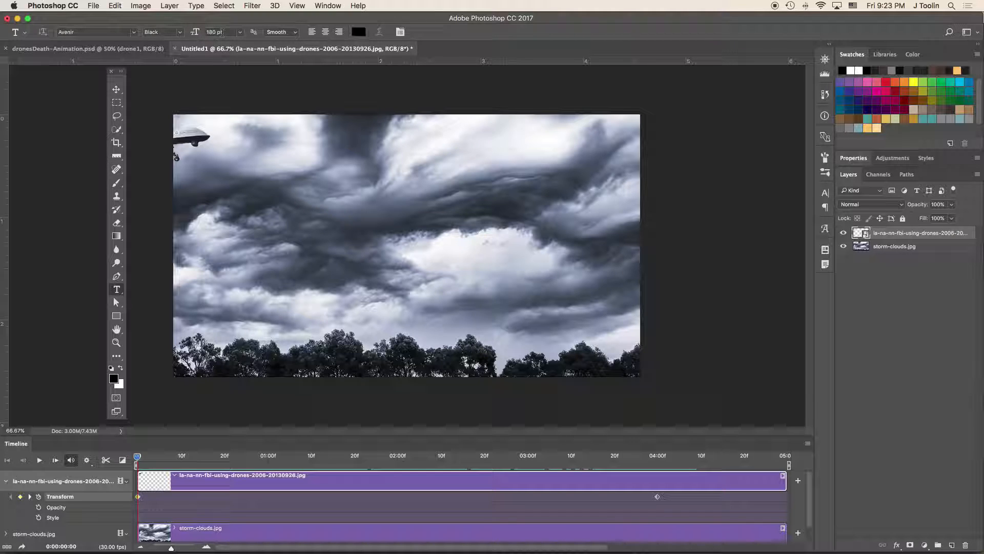
pyautogui.click(293, 34)
pyautogui.click(292, 33)
pyautogui.click(295, 33)
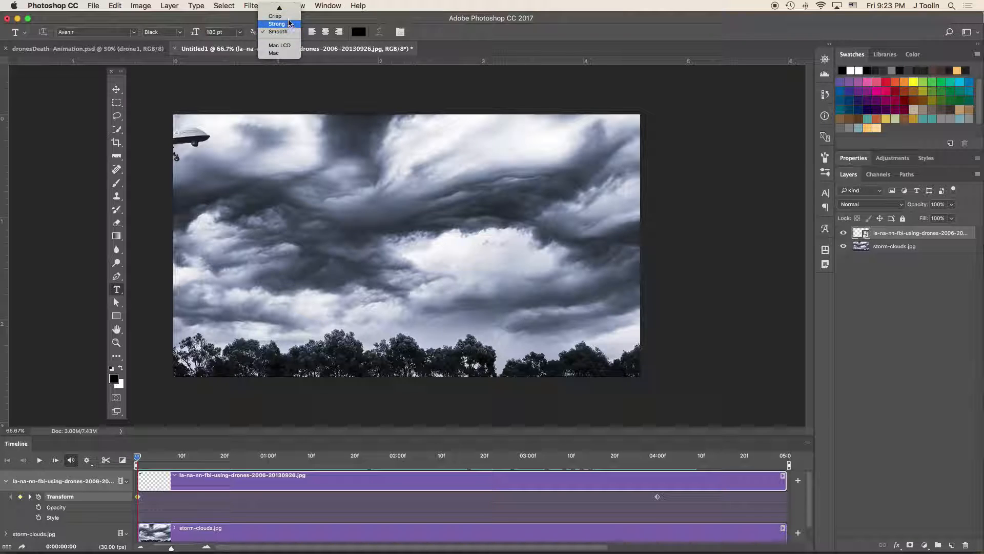
pyautogui.click(358, 20)
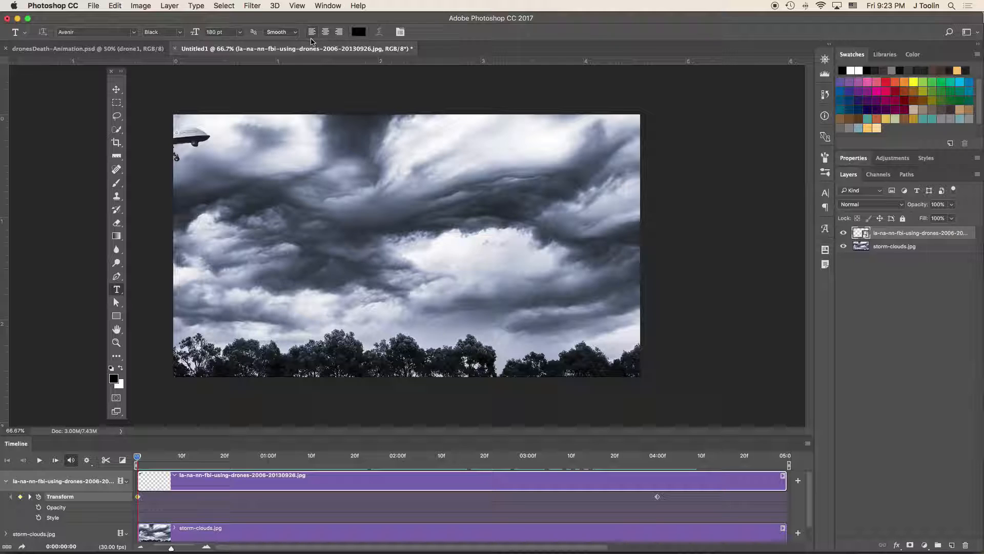
# Set the text color to the crimson red d20c40
pyautogui.click(359, 33)
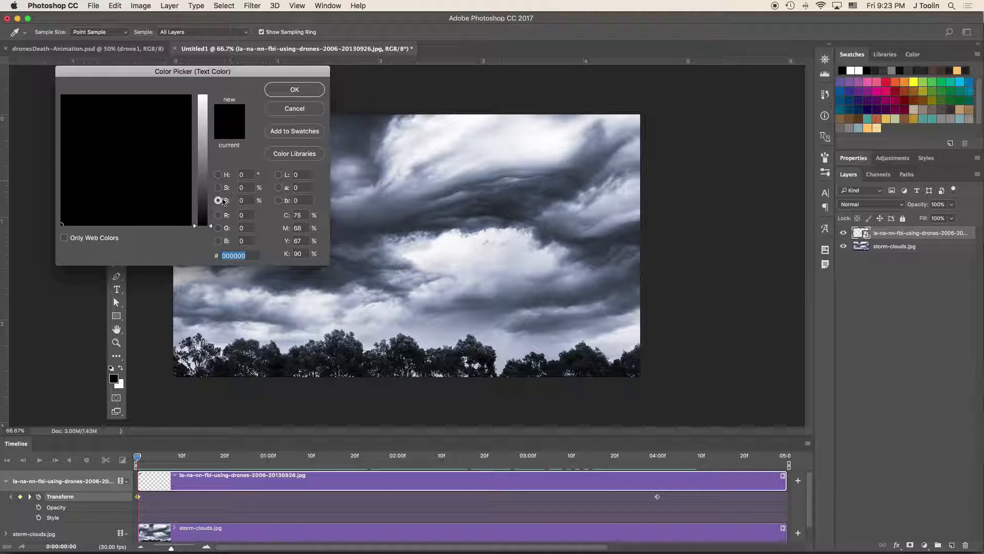
pyautogui.moveTo(210, 226); pyautogui.dragTo(209, 118)
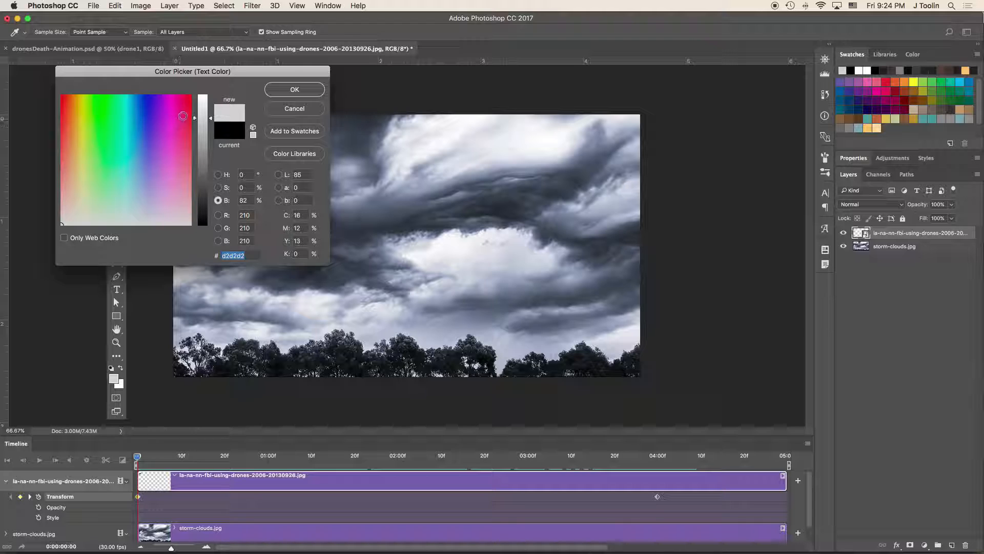
pyautogui.click(183, 114)
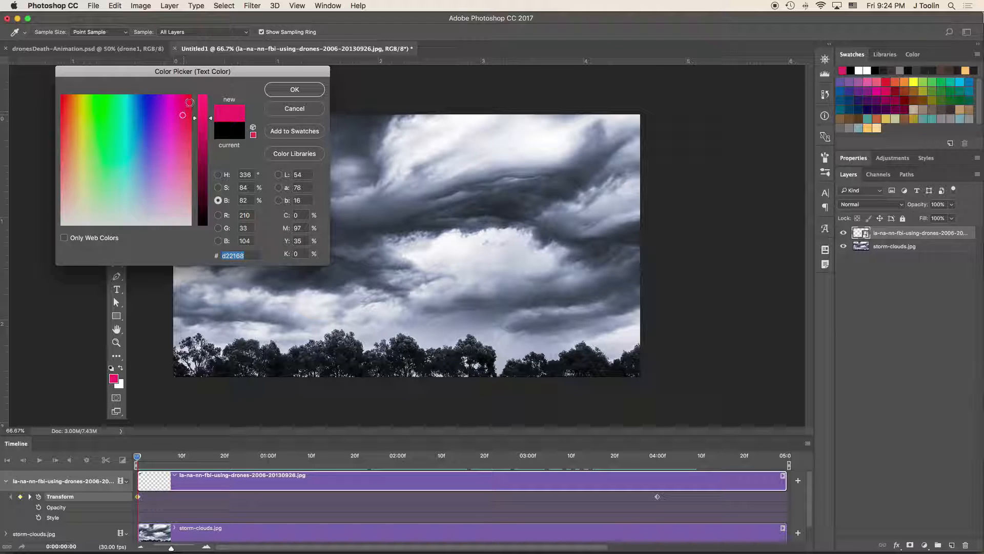
pyautogui.click(185, 102)
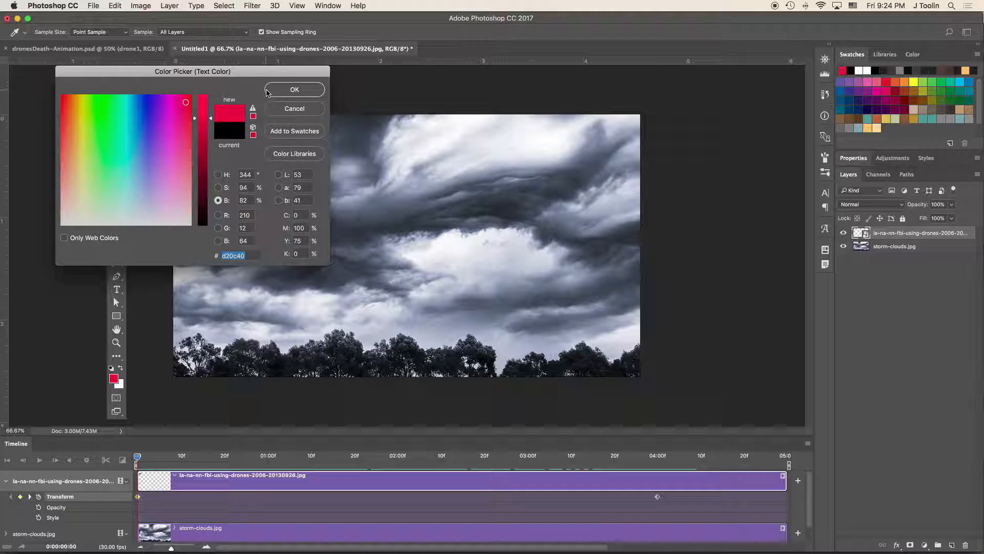
pyautogui.click(282, 90)
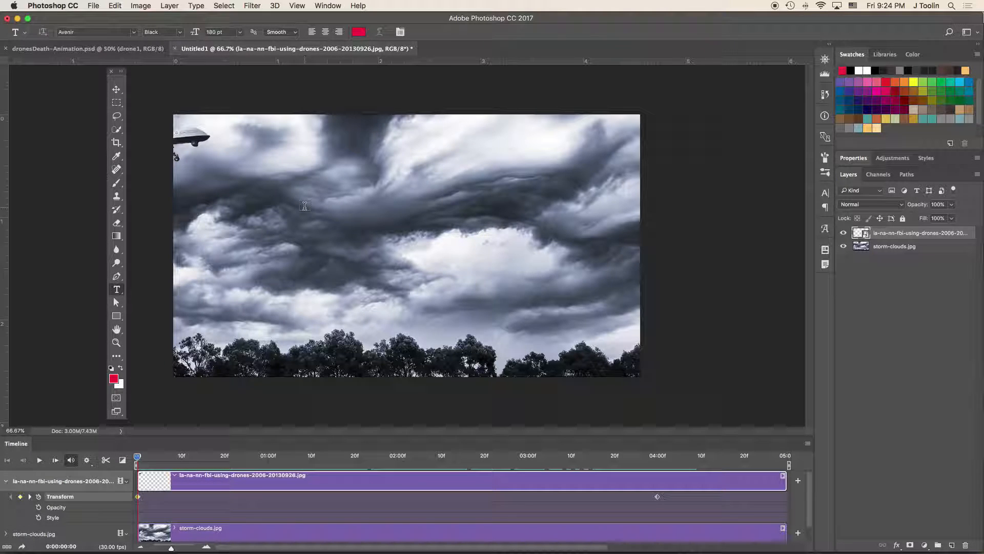
# Start a text line in the left part of the sky, set its size to 48 pt and enter "The"
pyautogui.click(254, 211)
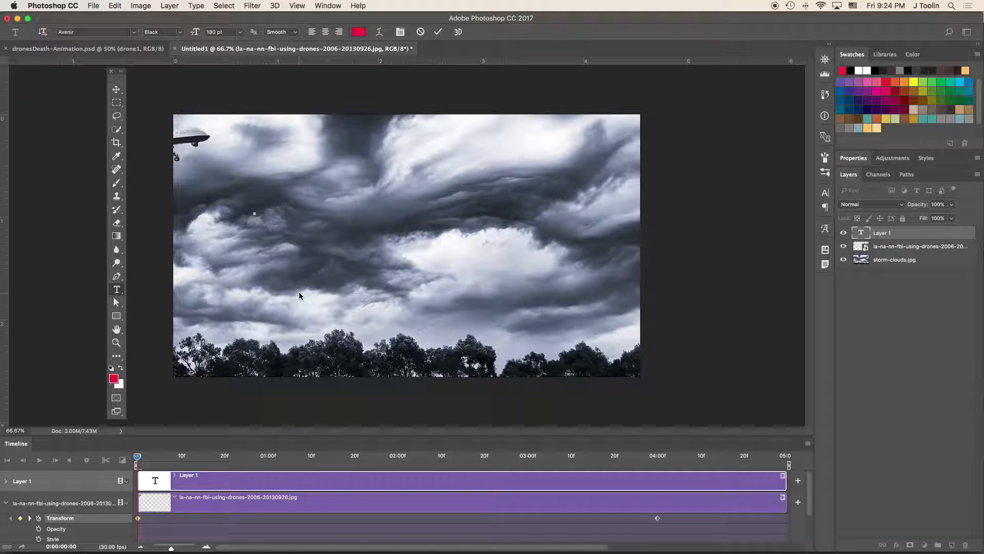
pyautogui.click(239, 32)
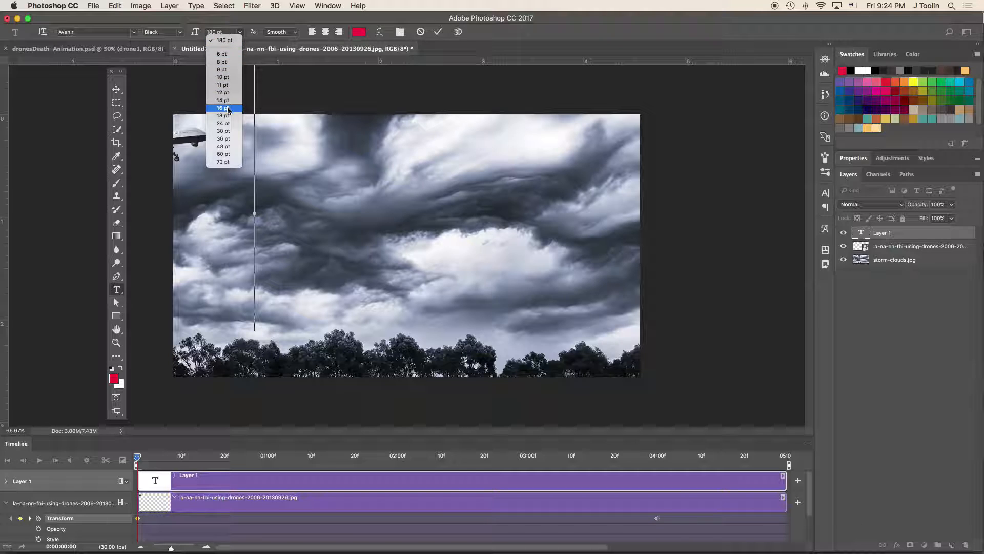
pyautogui.click(232, 147)
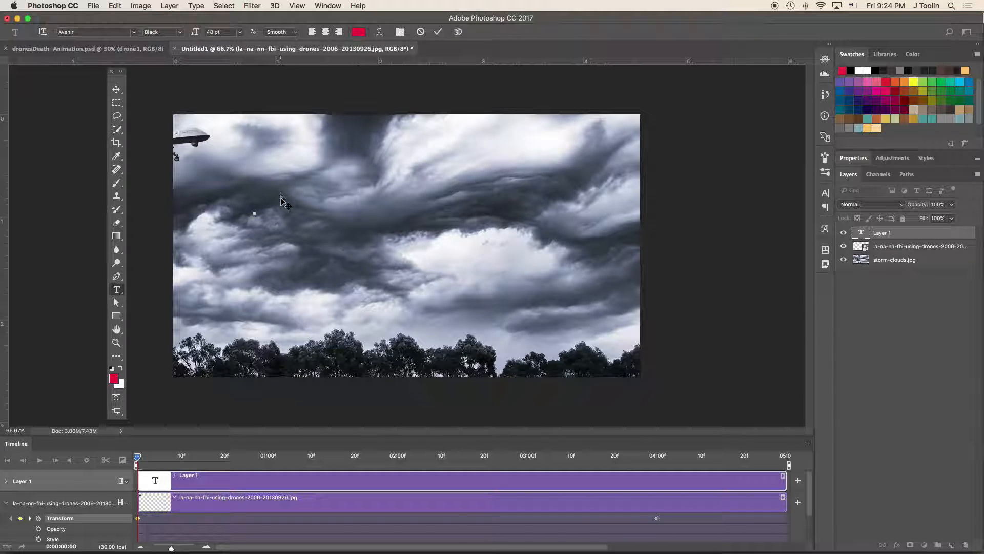
pyautogui.click(251, 205)
pyautogui.write('The')
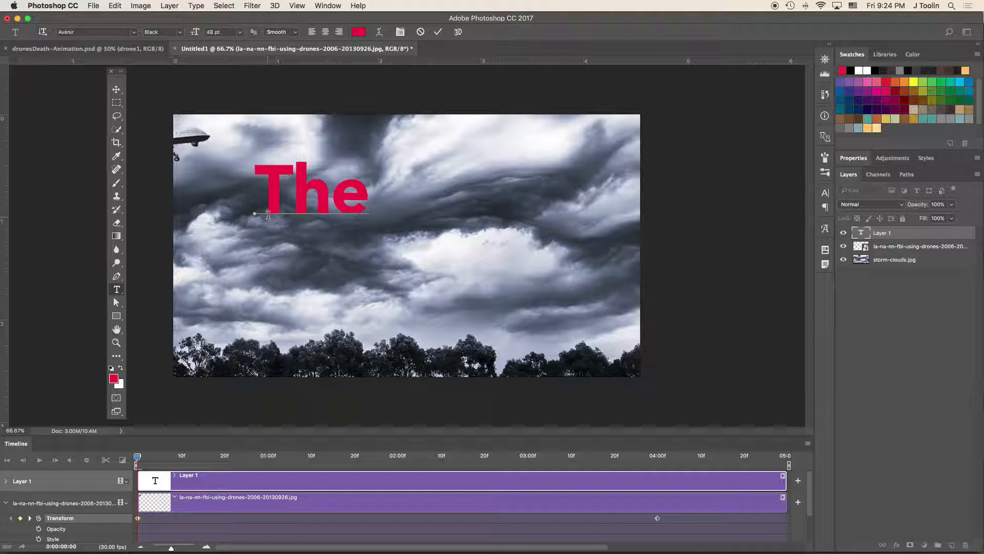
# Replace the entered word with the title "Storm!"
pyautogui.press('BackSpace')
pyautogui.press('BackSpace')
pyautogui.press('BackSpace')
pyautogui.write('St')
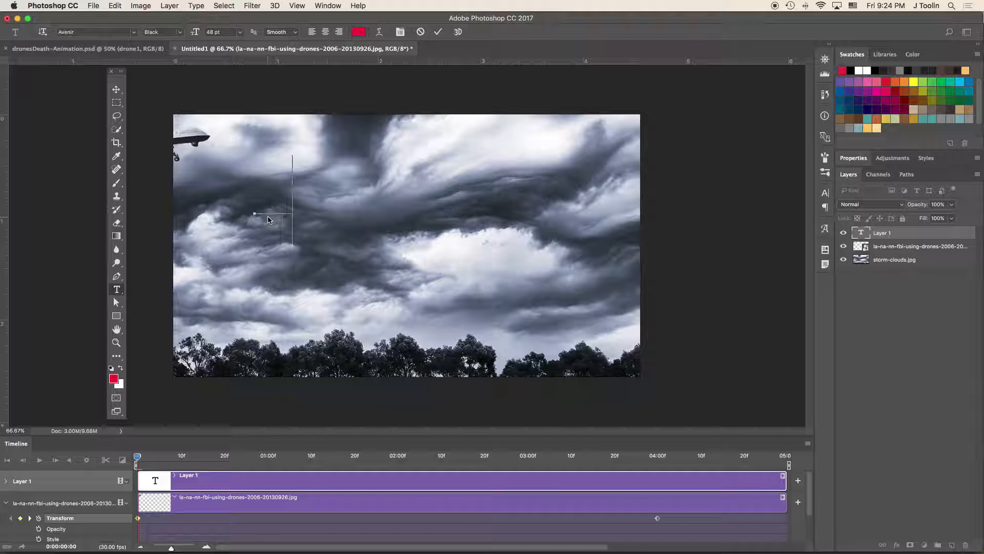
pyautogui.write('orm')
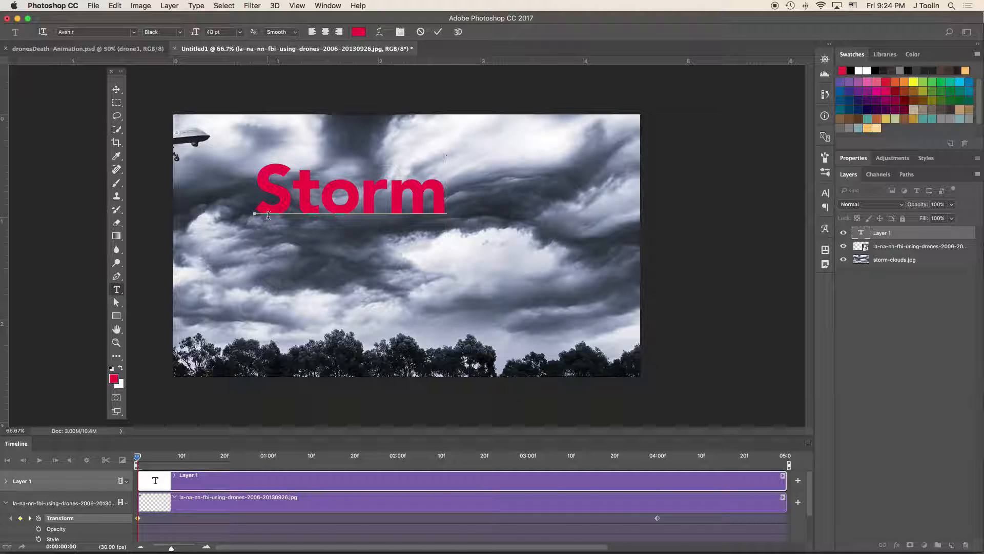
pyautogui.write('!')
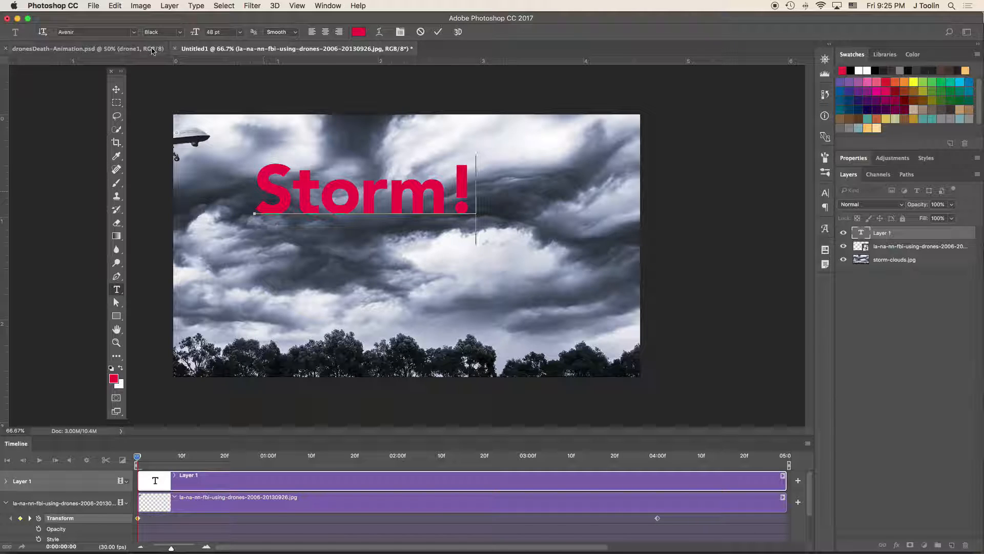
# Look through the font list and try to change the title's font without selecting any of its letters
pyautogui.click(135, 32)
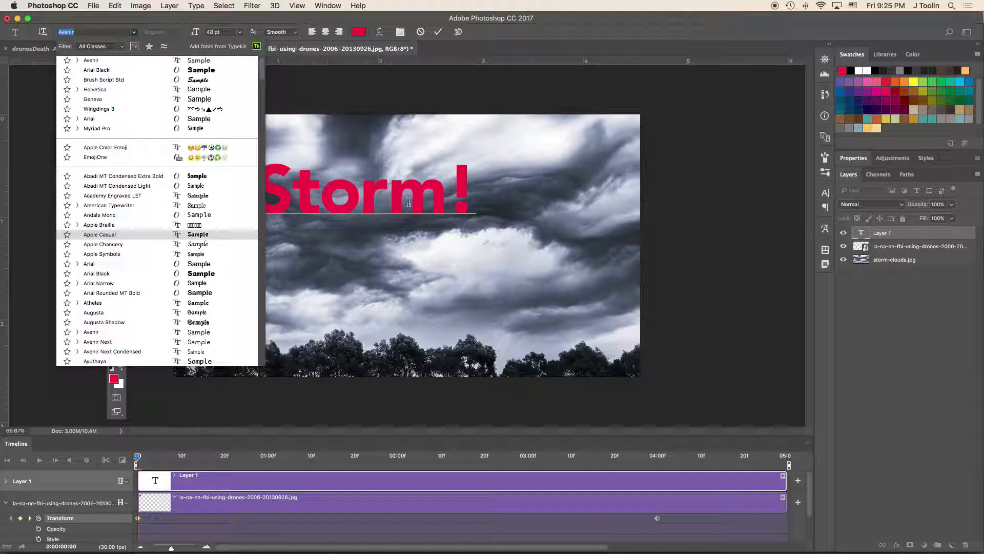
pyautogui.click(430, 57)
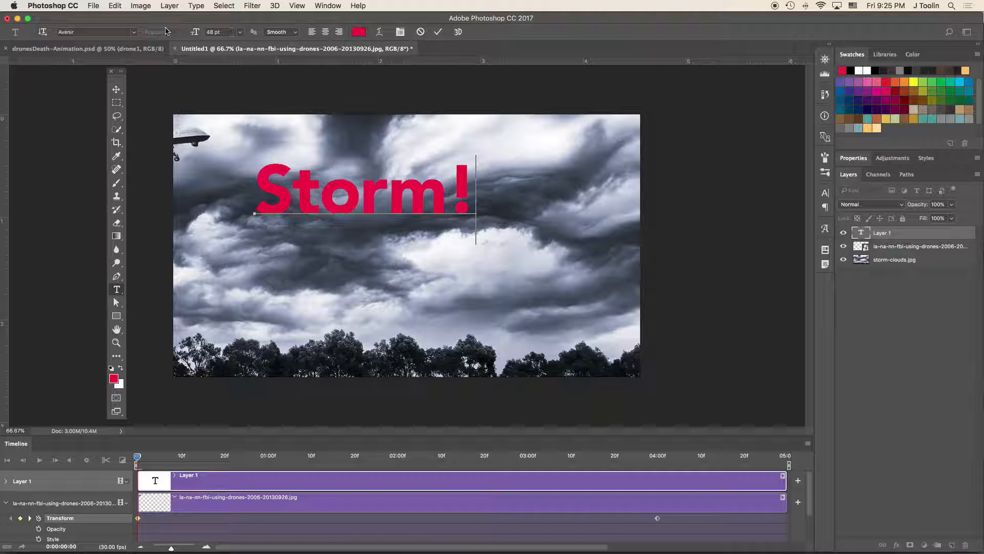
pyautogui.press('Down')
pyautogui.press('Down')
pyautogui.press('Down')
pyautogui.press('Down')
pyautogui.press('Down')
# Select the whole "Storm!" title and preview successive fonts on it, including Brush Script Std and Wingdings 3, up to Myriad Pro
pyautogui.moveTo(257, 187); pyautogui.dragTo(469, 194)
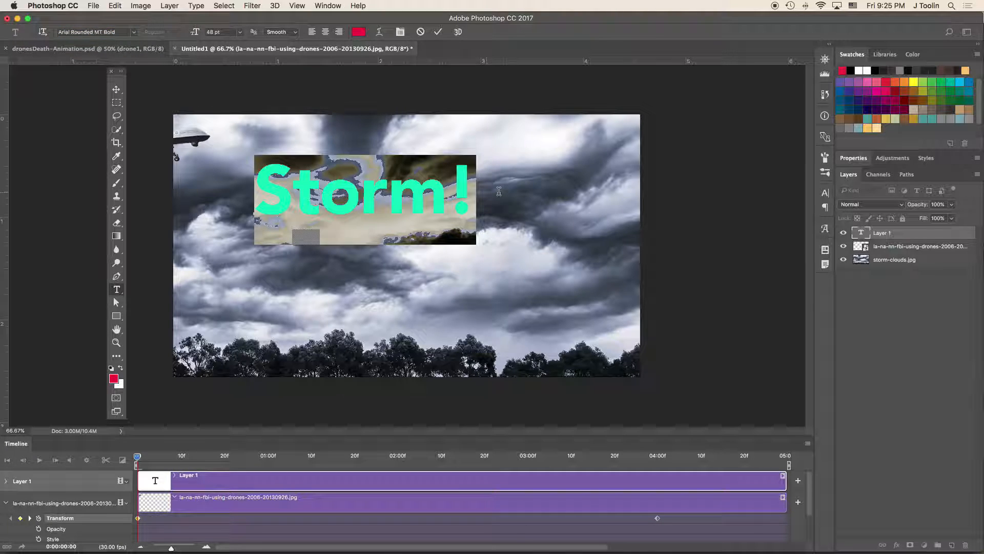
pyautogui.click(111, 35)
pyautogui.press('Down')
pyautogui.press('Down')
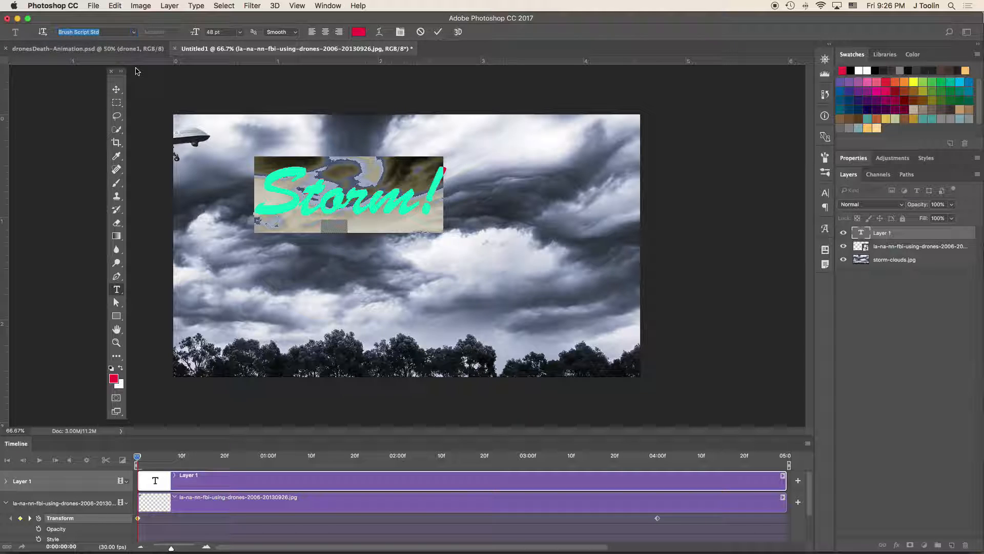
pyautogui.click(117, 32)
pyautogui.press('Down')
pyautogui.press('Down')
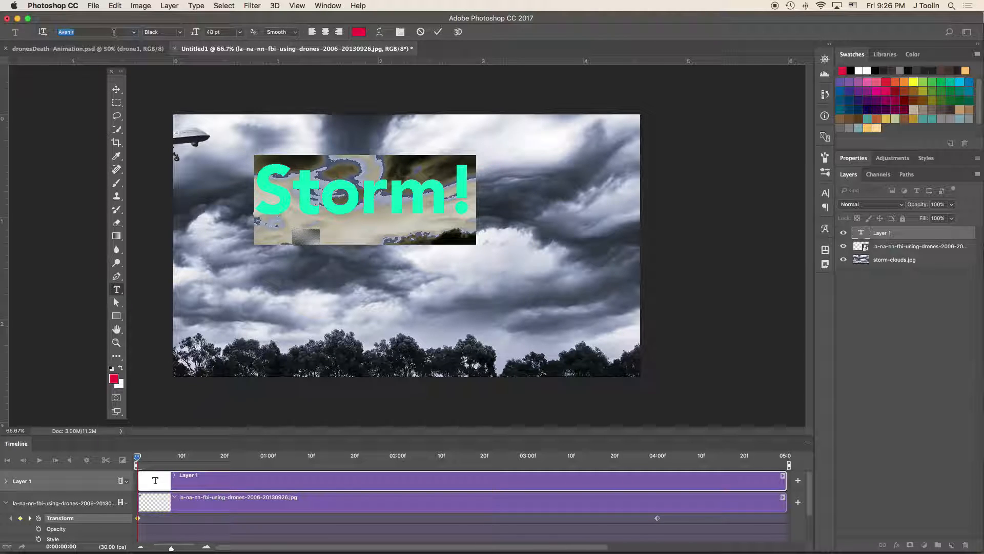
pyautogui.press('Down')
pyautogui.press('Down')
pyautogui.press('Down')
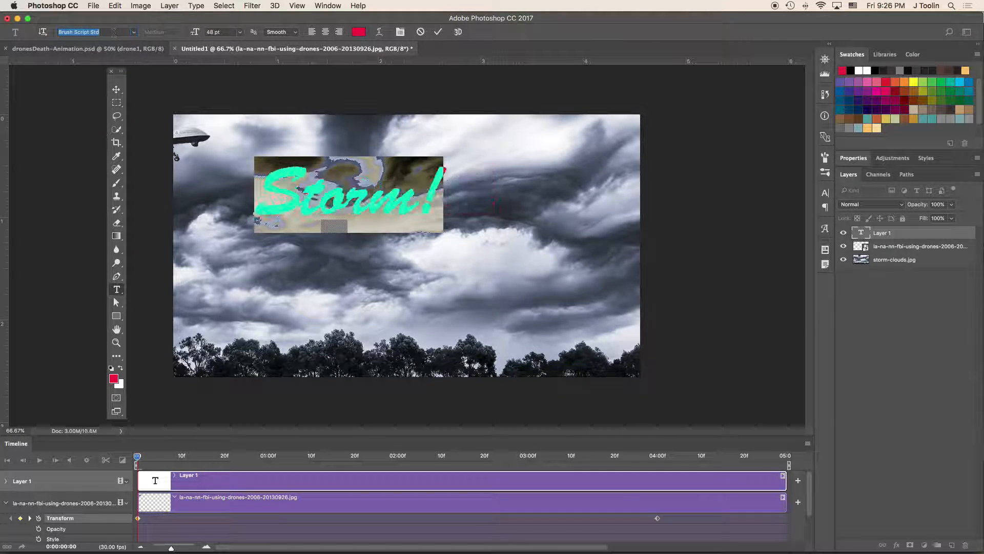
pyautogui.press('Down')
pyautogui.press('Down')
pyautogui.press('Down')
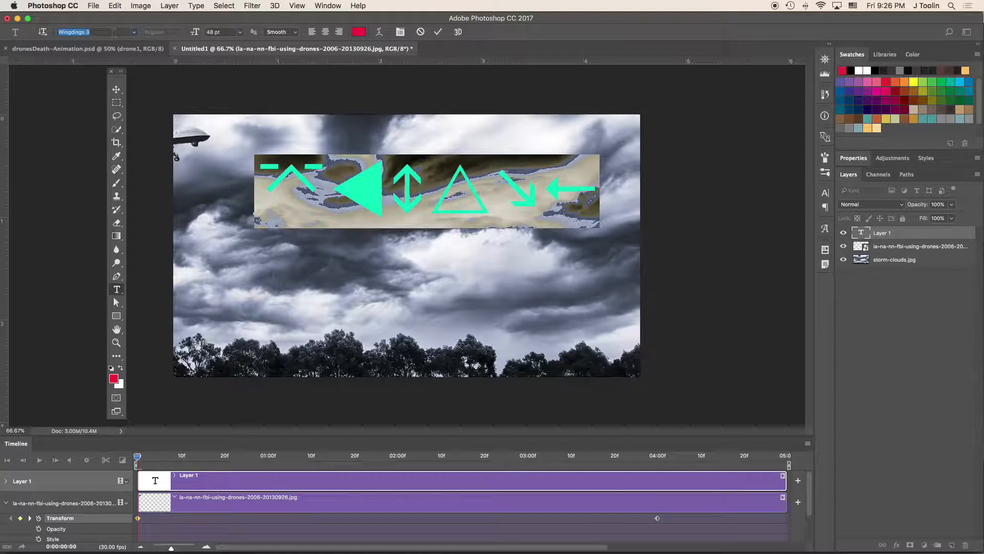
pyautogui.press('Down')
pyautogui.press('Down')
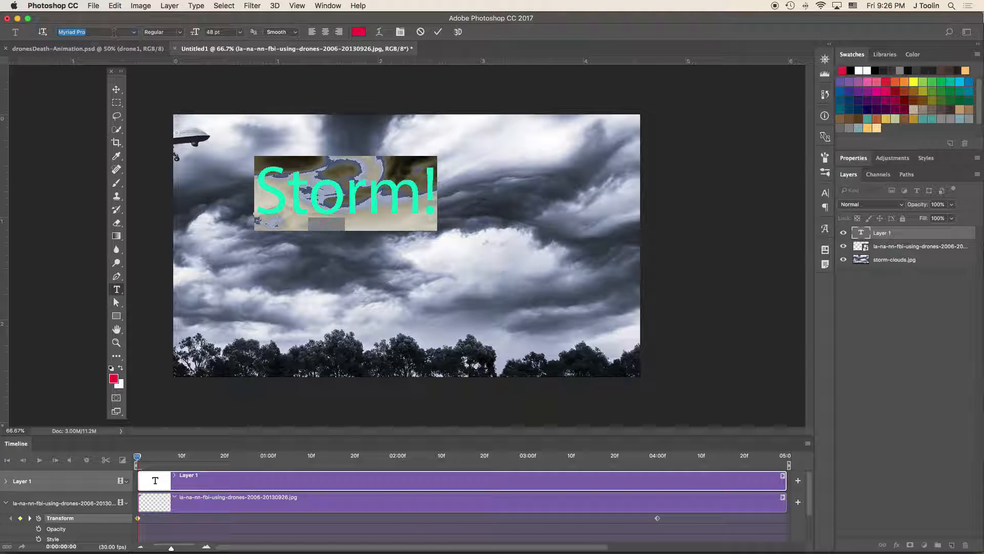
# Deselect the title's letters and try to apply the fonts following Myriad Pro, such as Apple Color Emoji
pyautogui.click(286, 192)
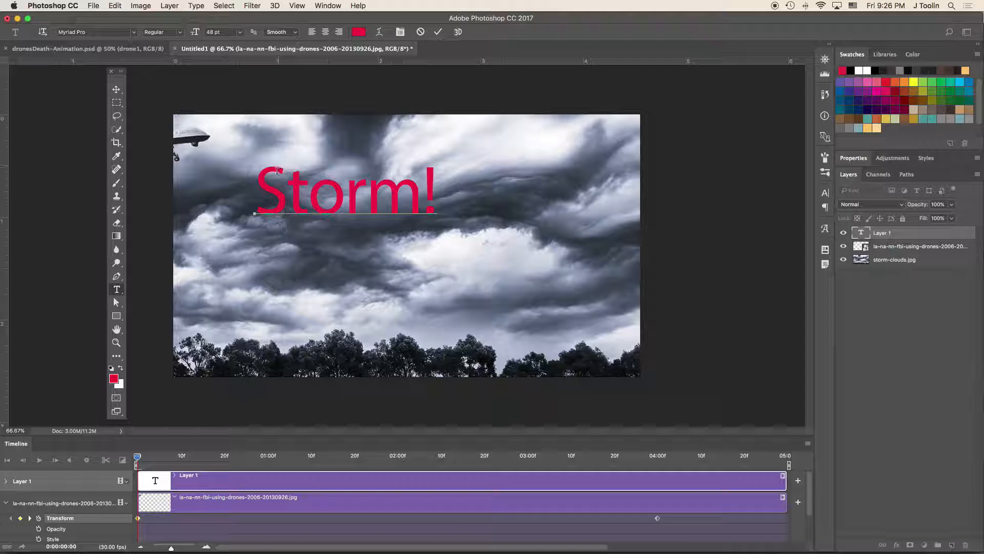
pyautogui.click(117, 32)
pyautogui.press('Down')
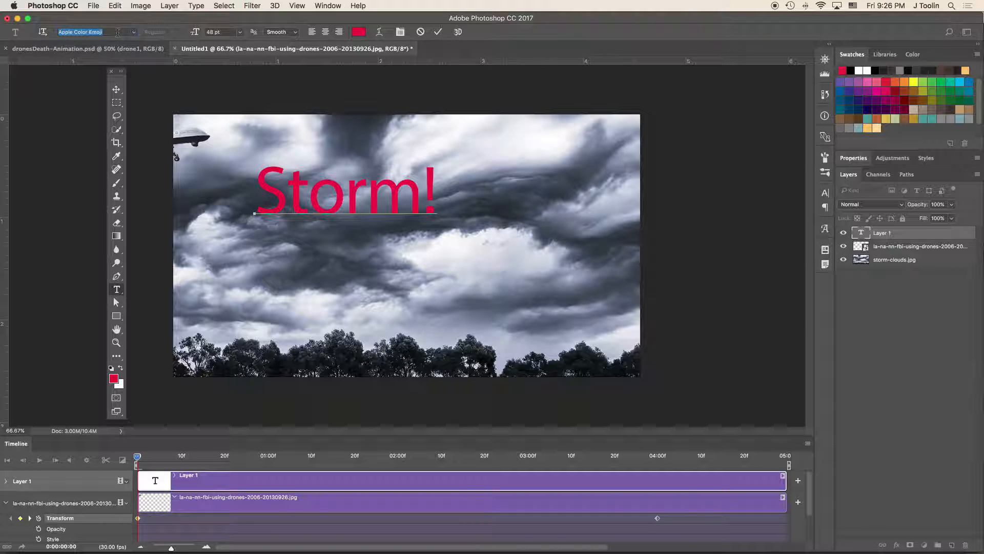
pyautogui.press('Down')
# Select the whole "Storm!" title, preview successive fonts such as Andale Mono, Arial Black and Athelas, and apply Augusta
pyautogui.moveTo(266, 186); pyautogui.dragTo(436, 180)
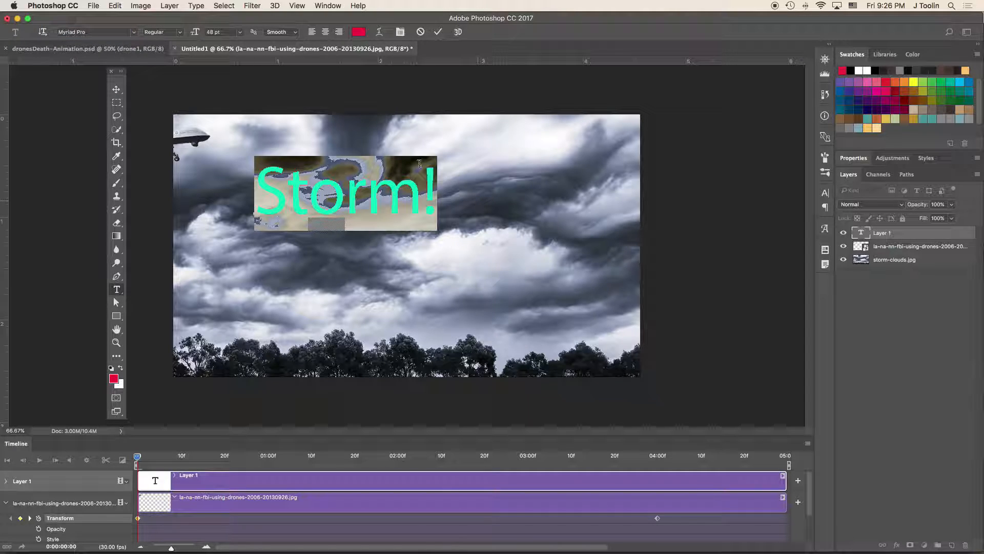
pyautogui.click(116, 31)
pyautogui.press('Down')
pyautogui.press('Down')
pyautogui.press('Down')
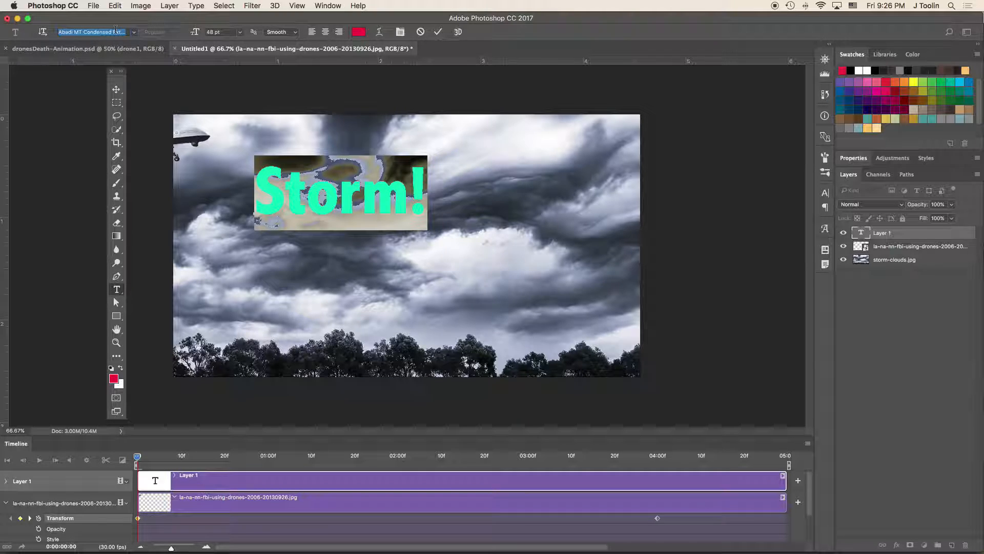
pyautogui.press('Down')
pyautogui.press('Down')
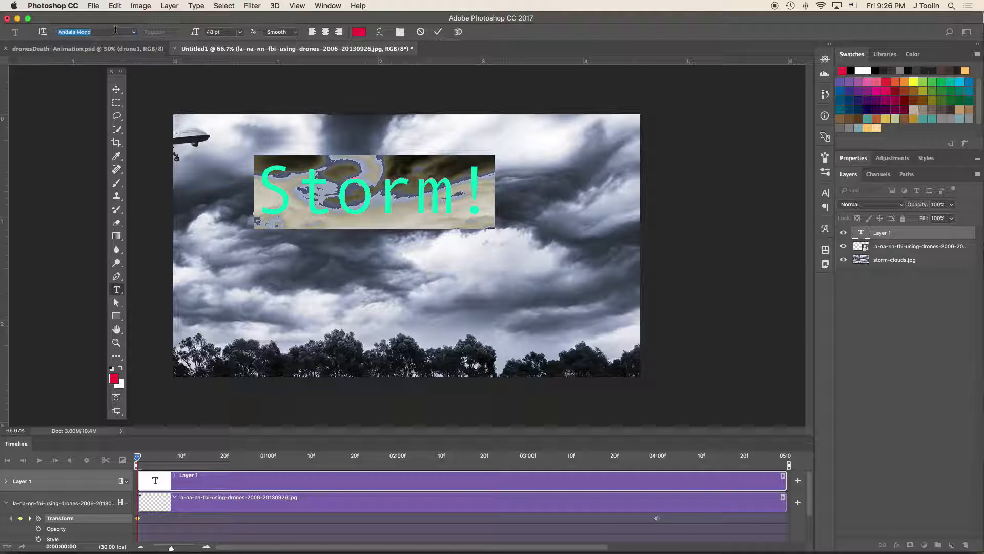
pyautogui.press('Down')
pyautogui.press('Down')
pyautogui.press('Down')
pyautogui.press('Down')
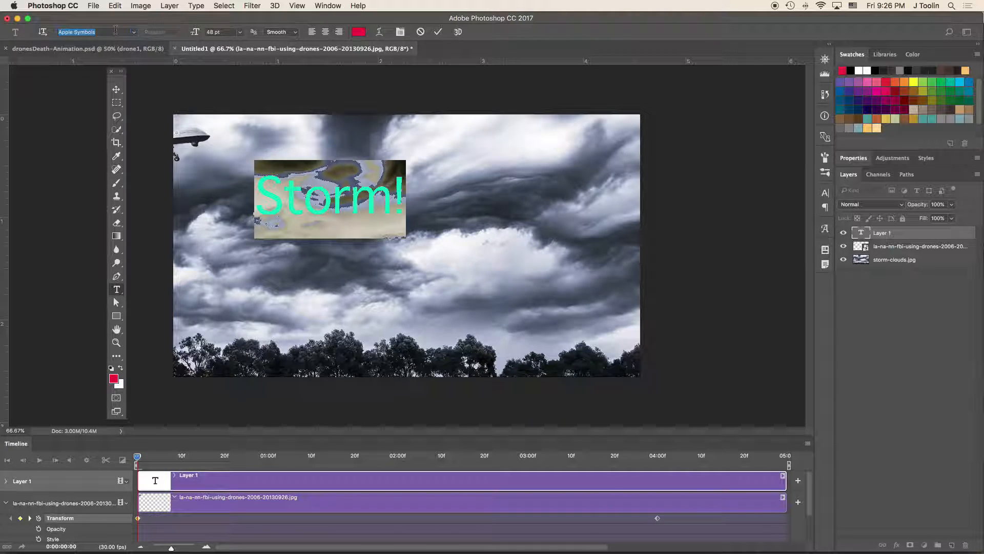
pyautogui.press('Down')
pyautogui.press('Down')
pyautogui.press('Down')
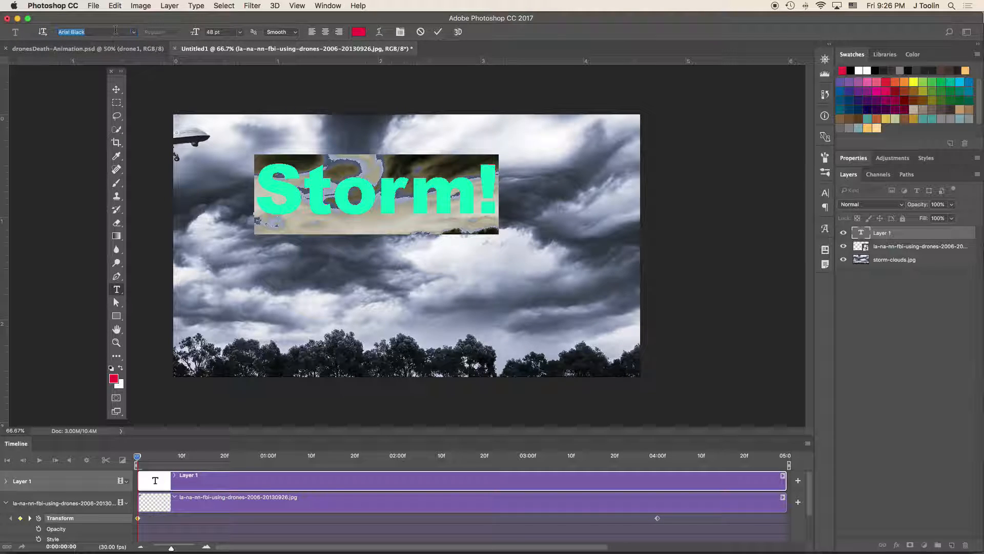
pyautogui.press('Down')
pyautogui.press('Down')
pyautogui.press('Down')
pyautogui.press('Down')
pyautogui.press('Down')
pyautogui.press('Down')
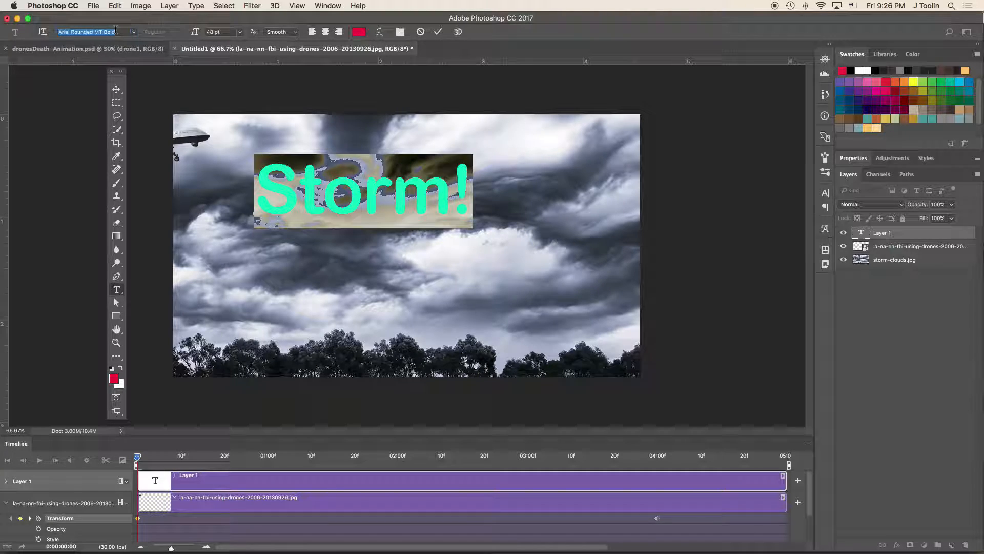
pyautogui.press('Up')
pyautogui.press('Down')
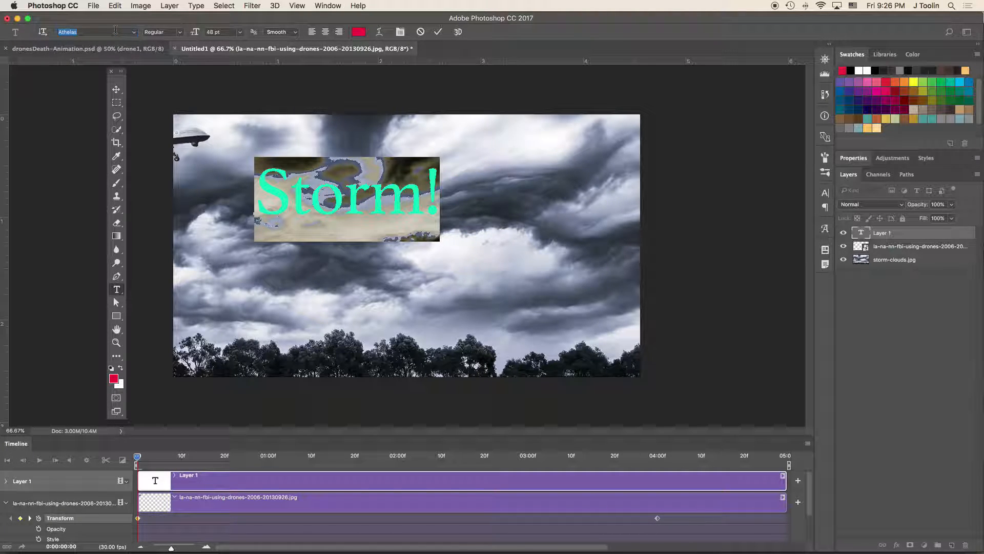
pyautogui.press('Down')
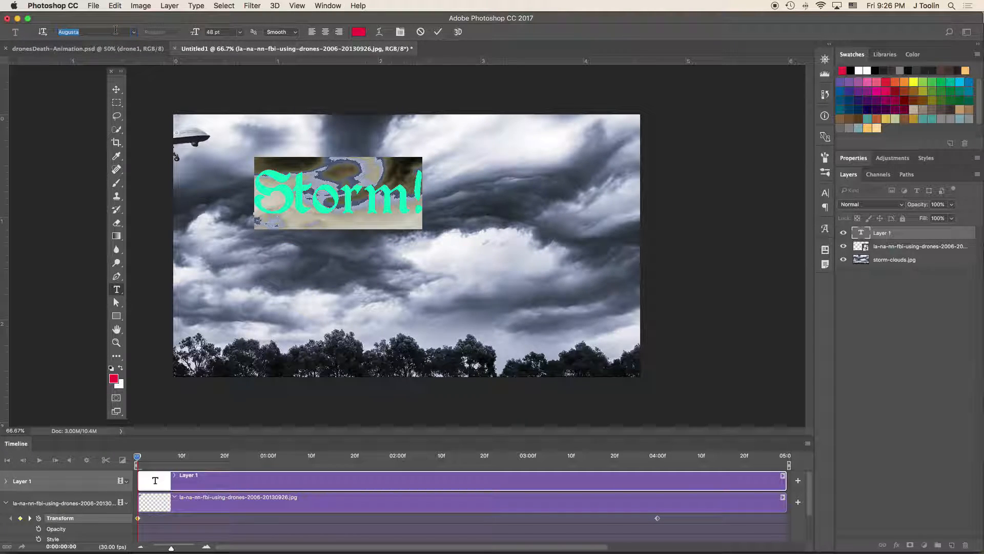
pyautogui.press('Down')
pyautogui.press('Up')
pyautogui.click(116, 91)
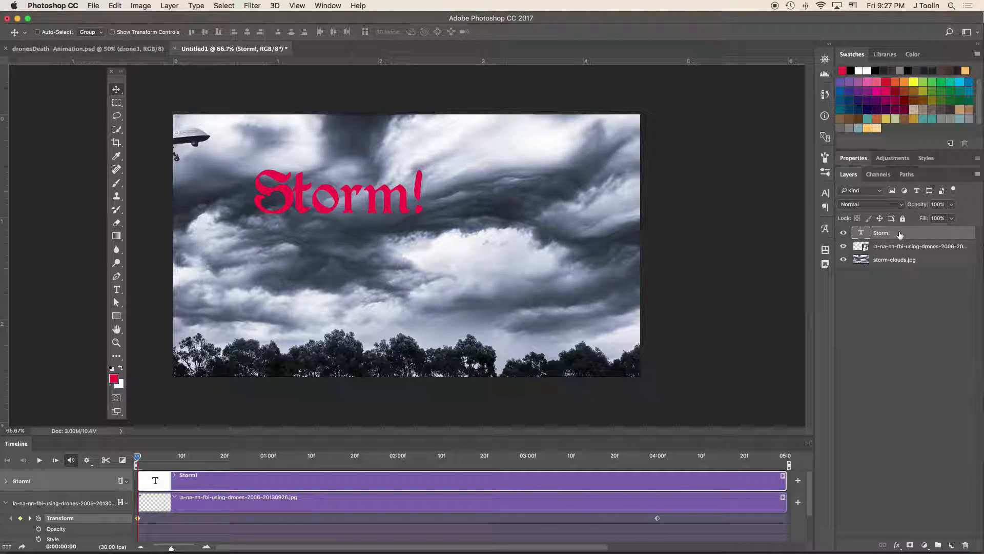
# Hide and show the "Storm!" text layer twice, and move the title to the centre of the image
pyautogui.click(844, 234)
pyautogui.click(844, 235)
pyautogui.click(844, 235)
pyautogui.click(844, 234)
pyautogui.moveTo(309, 200); pyautogui.dragTo(367, 229)
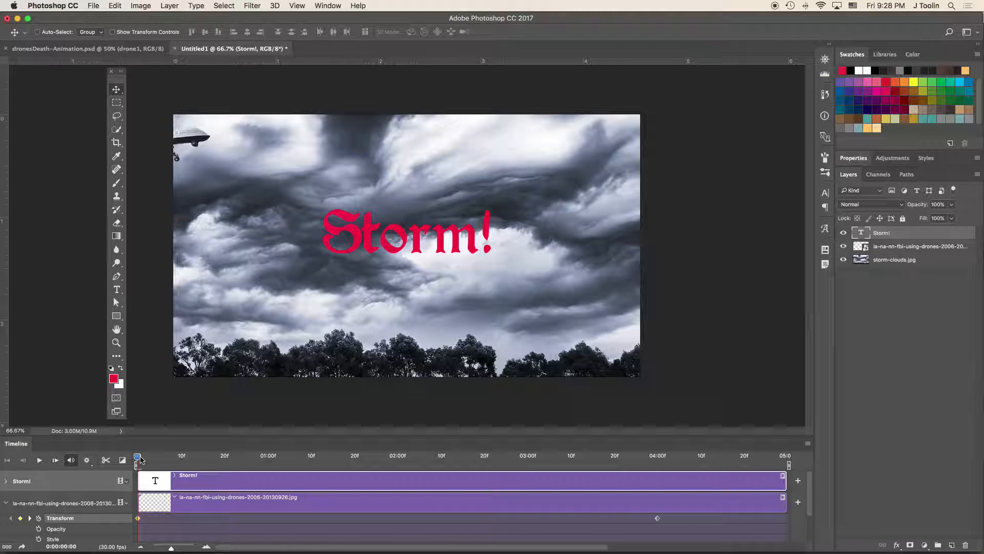
# Enlarge the timeline area, move the toolbox clear of the image and arrange its tools in two columns
pyautogui.moveTo(137, 457)
pyautogui.mouseDown()
pyautogui.moveTo(351, 464)
pyautogui.moveTo(134, 457)
pyautogui.mouseUp()
pyautogui.moveTo(202, 394); pyautogui.dragTo(203, 358)
pyautogui.moveTo(119, 80); pyautogui.dragTo(51, 78)
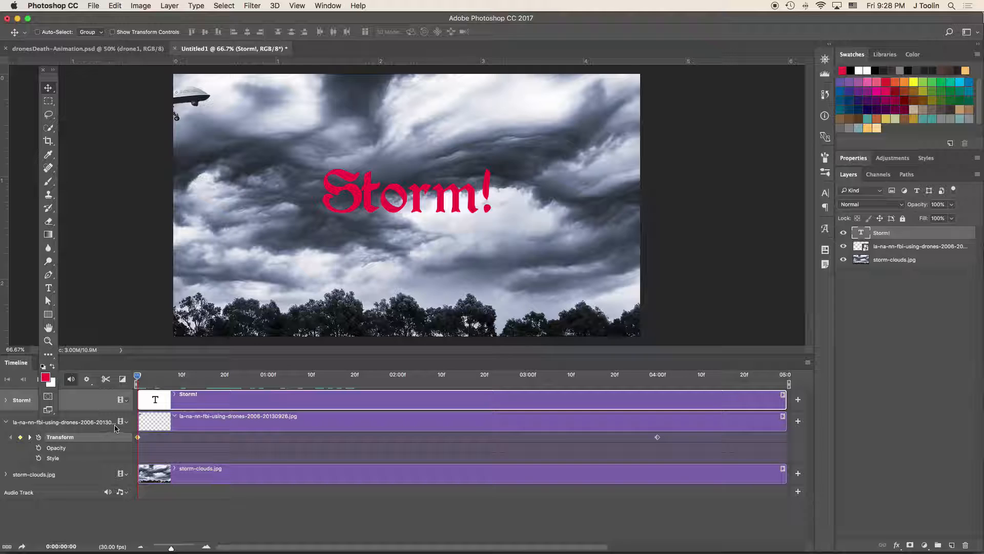
pyautogui.click(53, 69)
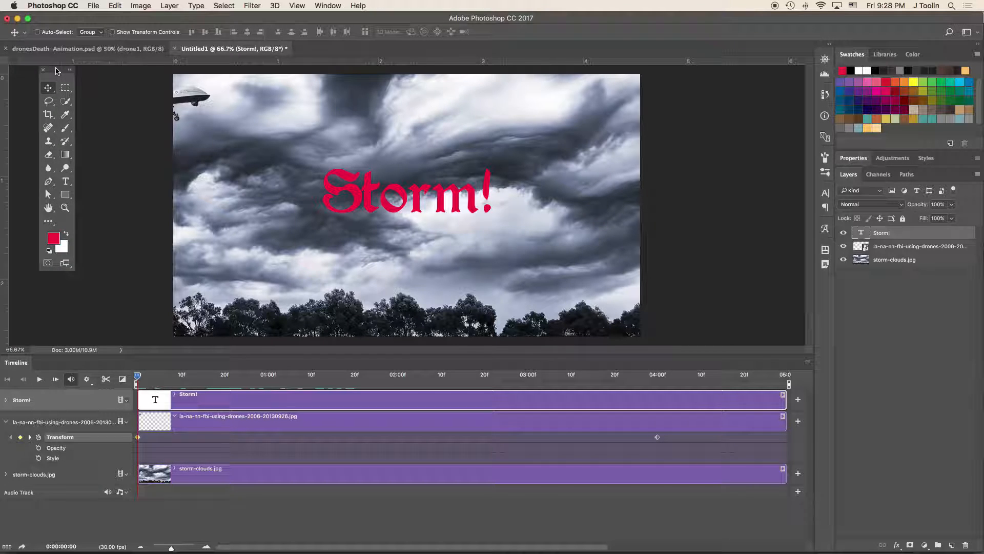
# Animate the "Storm!" title's opacity with keyframes, from 0% at the timeline's start to 100% at 2 seconds
pyautogui.click(6, 400)
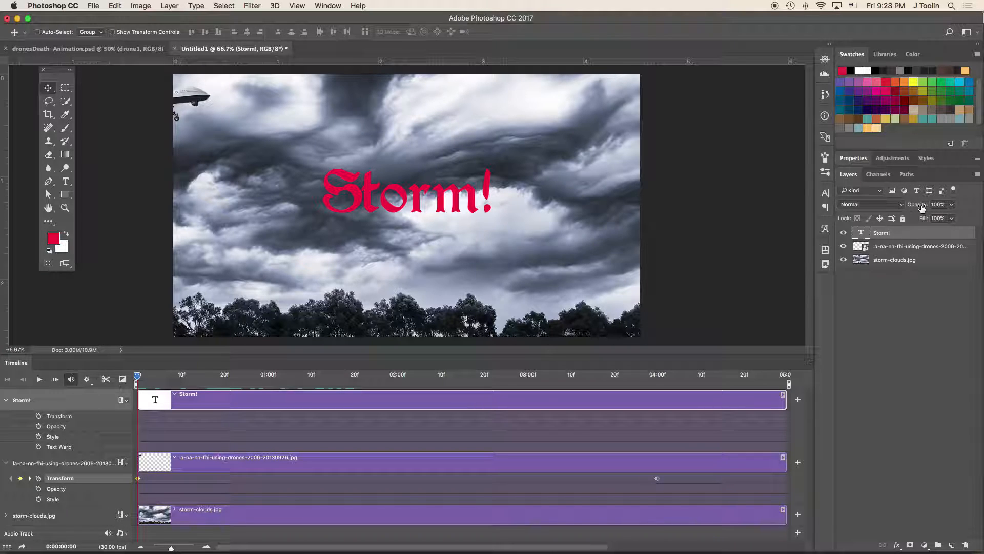
pyautogui.click(938, 205)
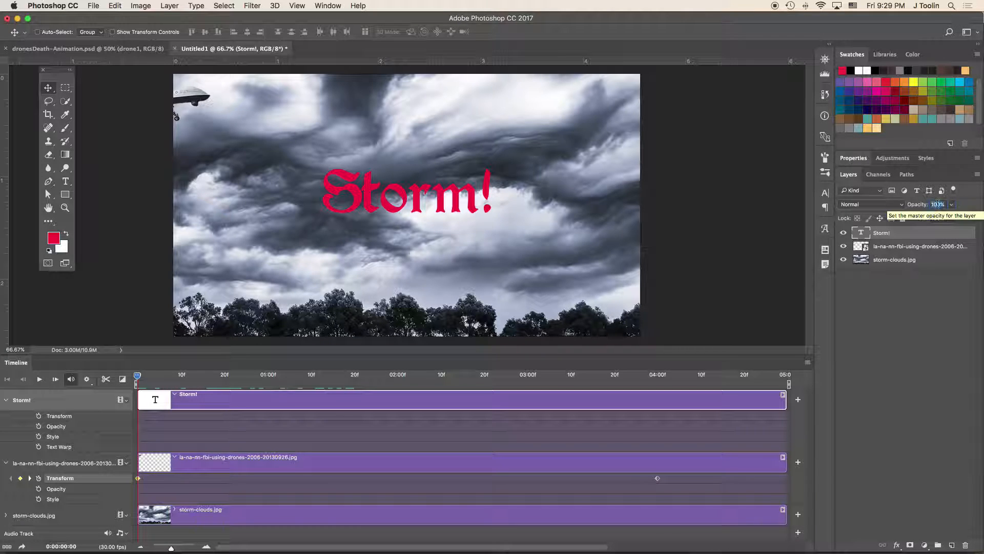
pyautogui.write('0')
pyautogui.press('Return')
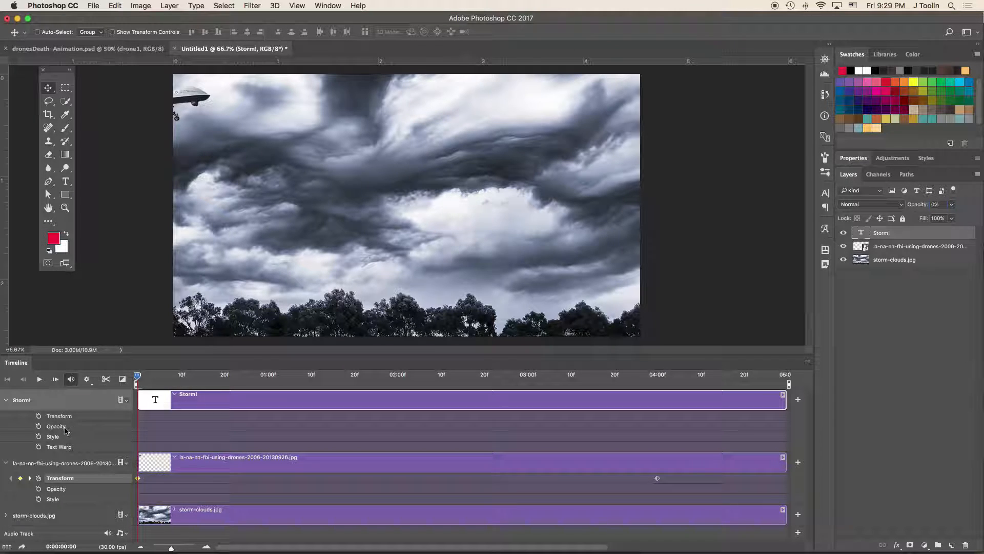
pyautogui.click(39, 429)
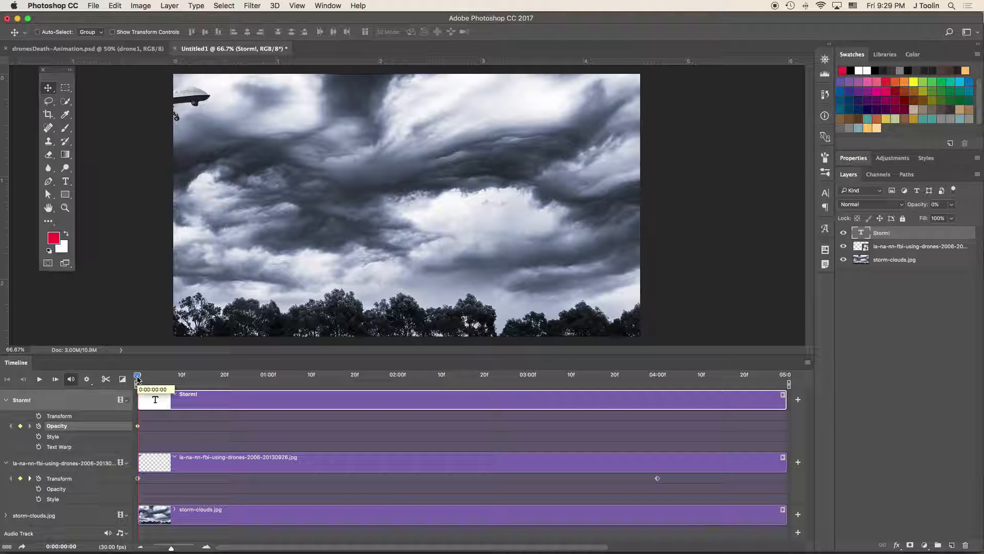
pyautogui.moveTo(137, 378); pyautogui.dragTo(397, 390)
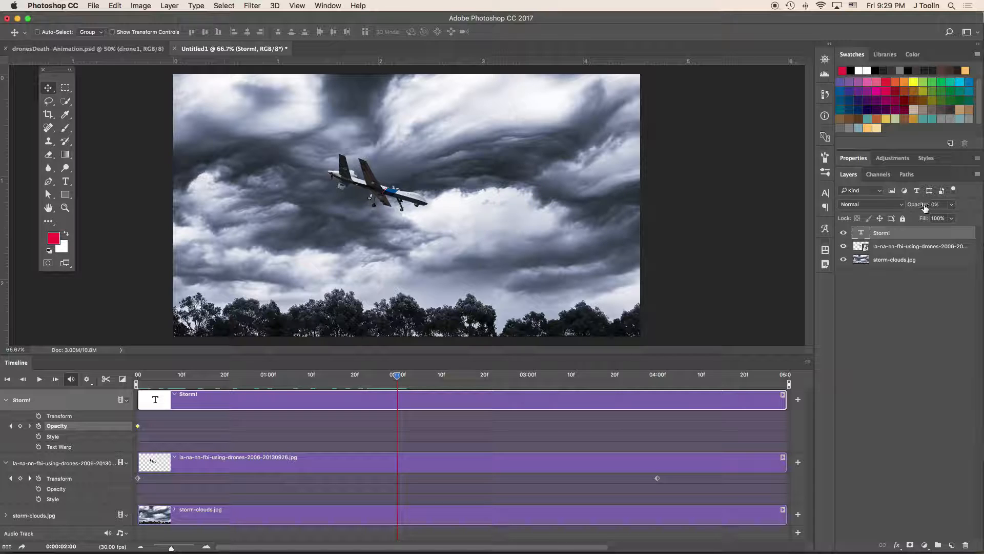
pyautogui.moveTo(925, 207); pyautogui.dragTo(982, 211)
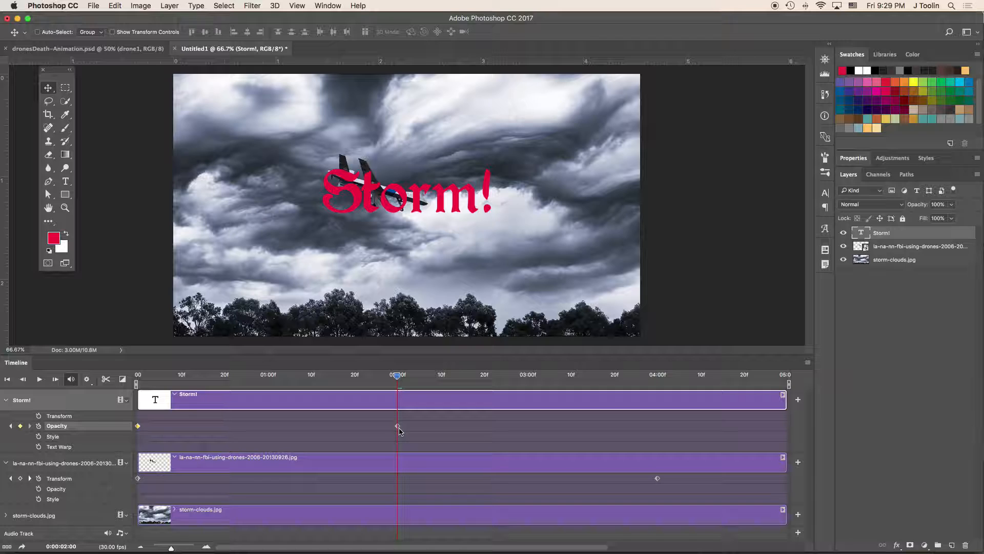
# Play the animation from the start to about 3 seconds to check the title's fade-in
pyautogui.moveTo(398, 375); pyautogui.dragTo(125, 384)
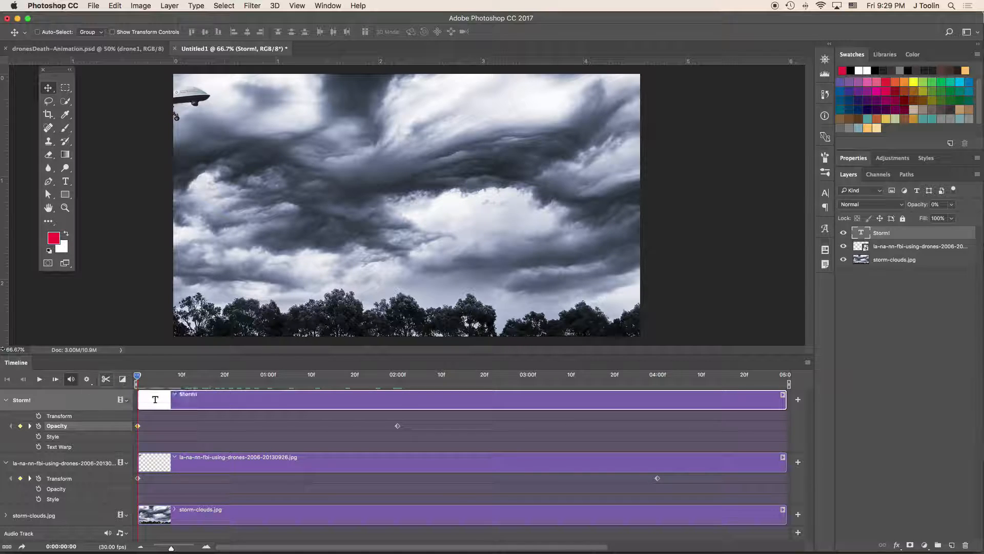
pyautogui.click(39, 380)
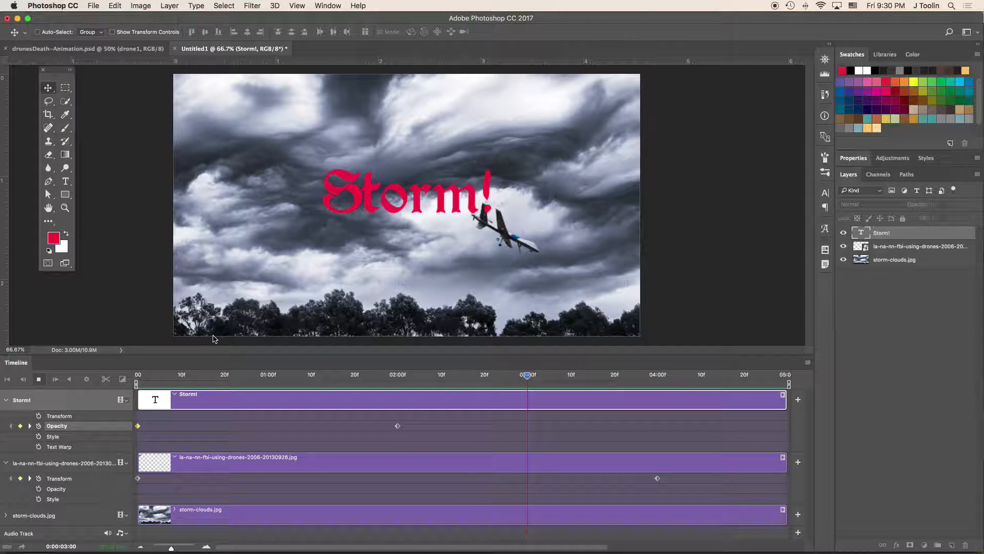
pyautogui.press('space')
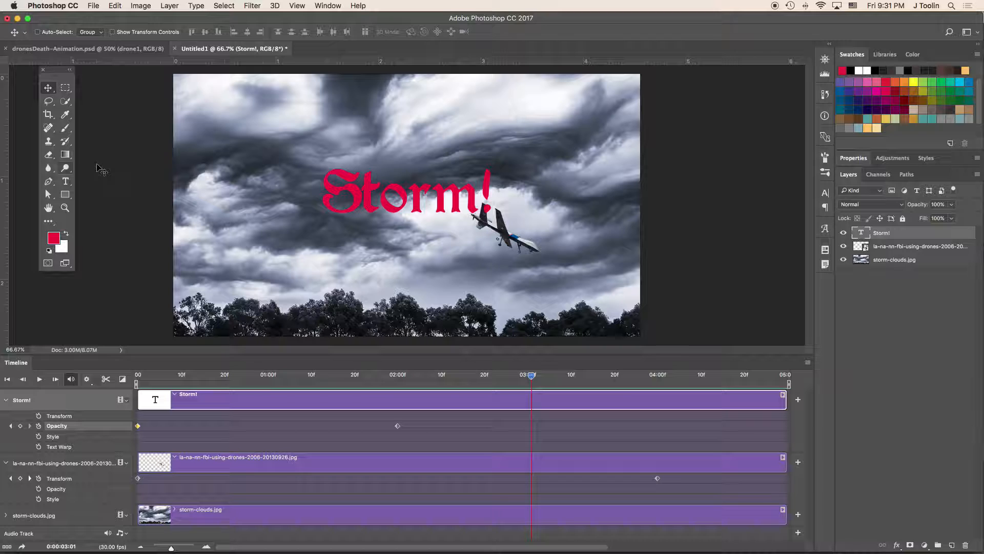
# Draw a rectangular marquee selection closely around the "Storm!" title, with Normal style and a 4 px feather
pyautogui.click(65, 89)
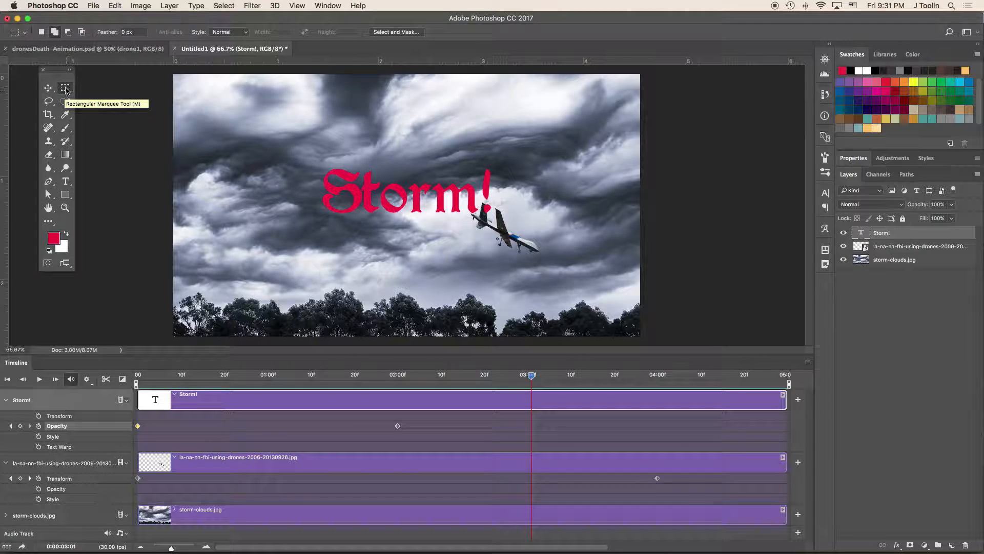
pyautogui.click(71, 68)
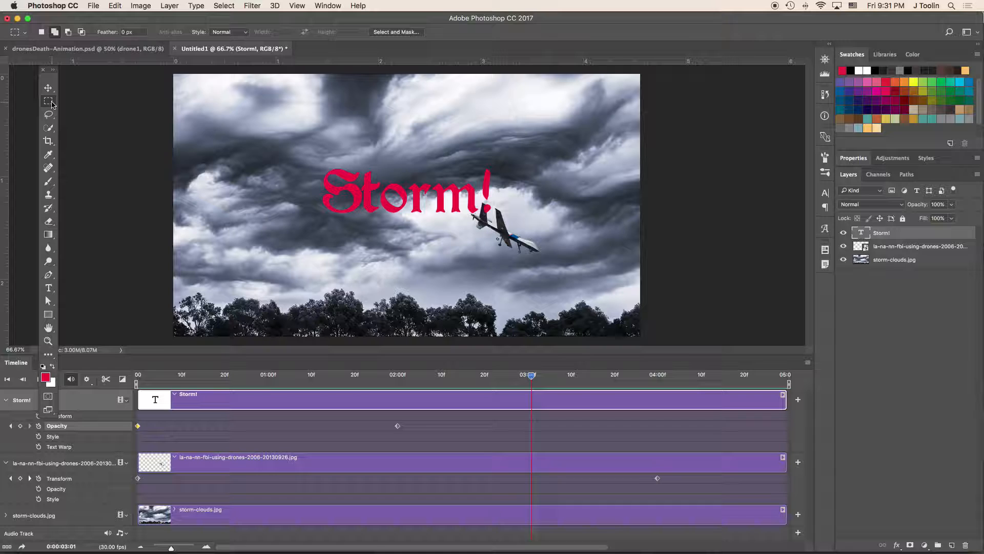
pyautogui.click(51, 104)
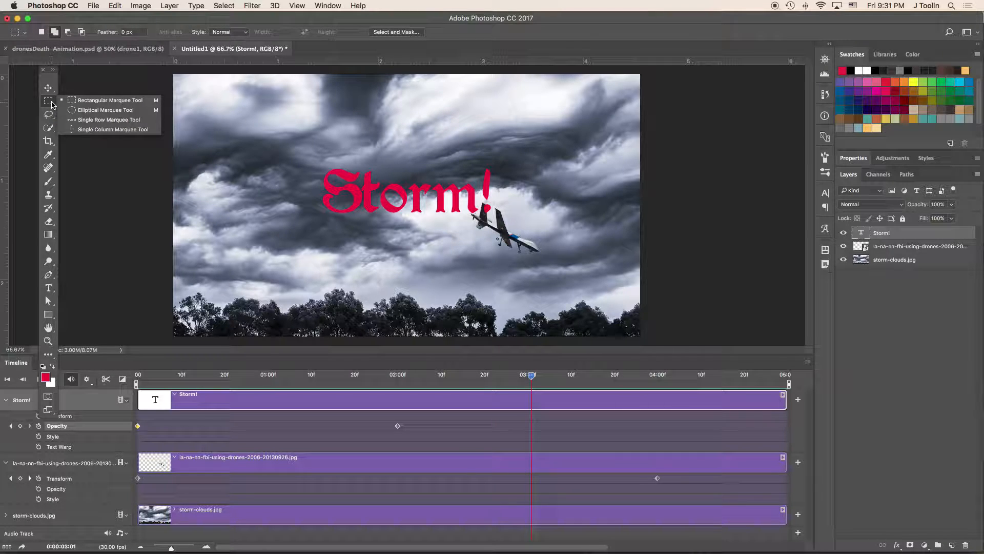
pyautogui.click(90, 100)
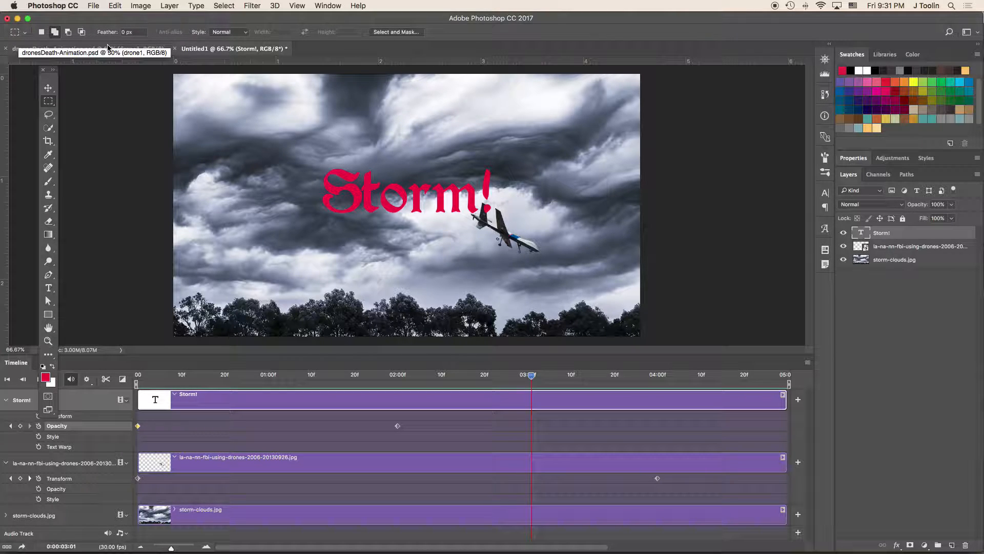
pyautogui.click(246, 32)
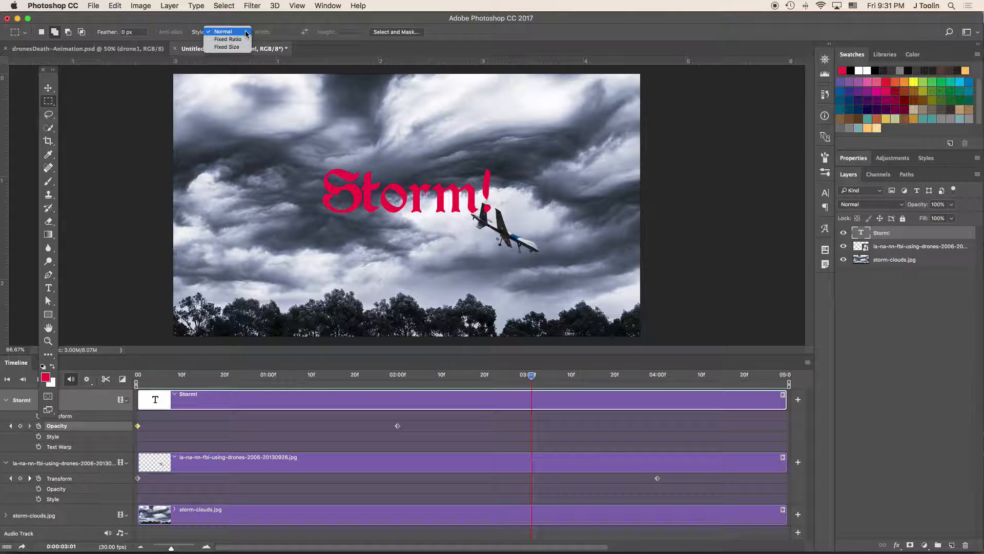
pyautogui.click(245, 33)
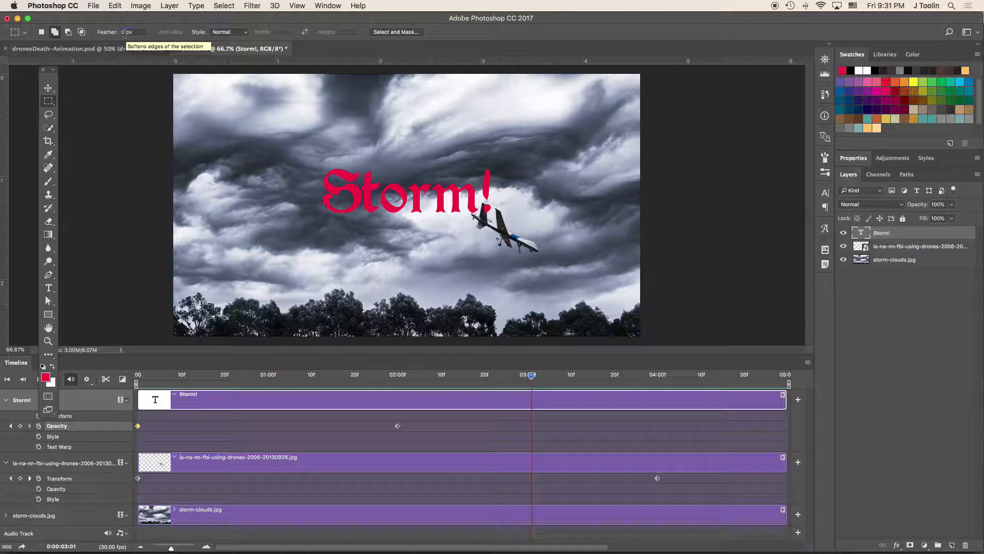
pyautogui.click(124, 32)
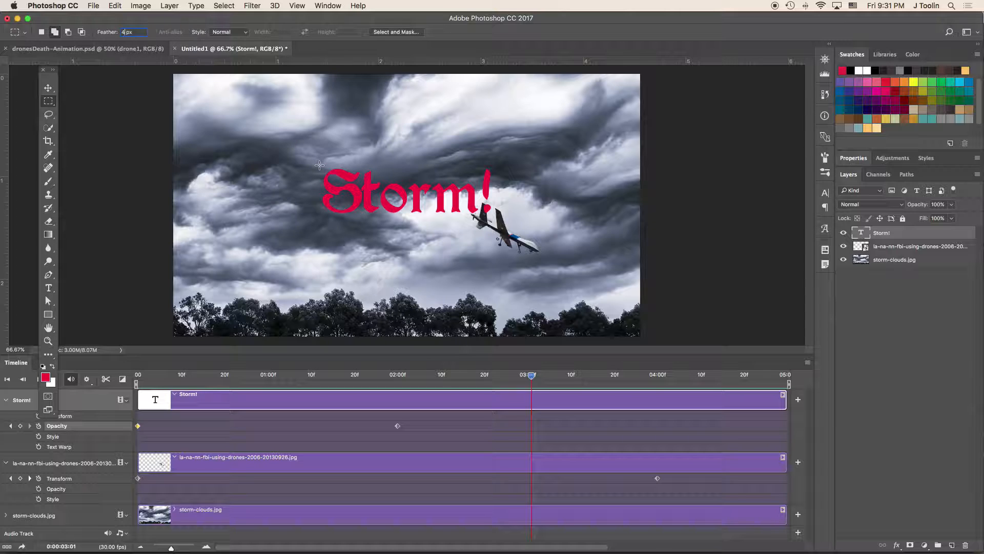
pyautogui.moveTo(321, 166); pyautogui.dragTo(495, 215)
# Create a Solid Color fill layer from the rectangular selection around the title
pyautogui.click(925, 545)
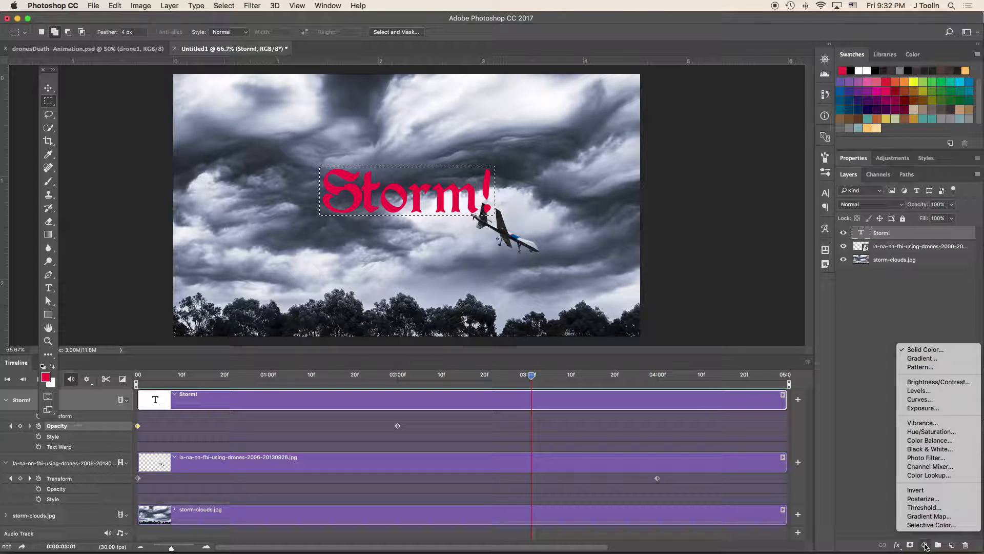
pyautogui.click(870, 305)
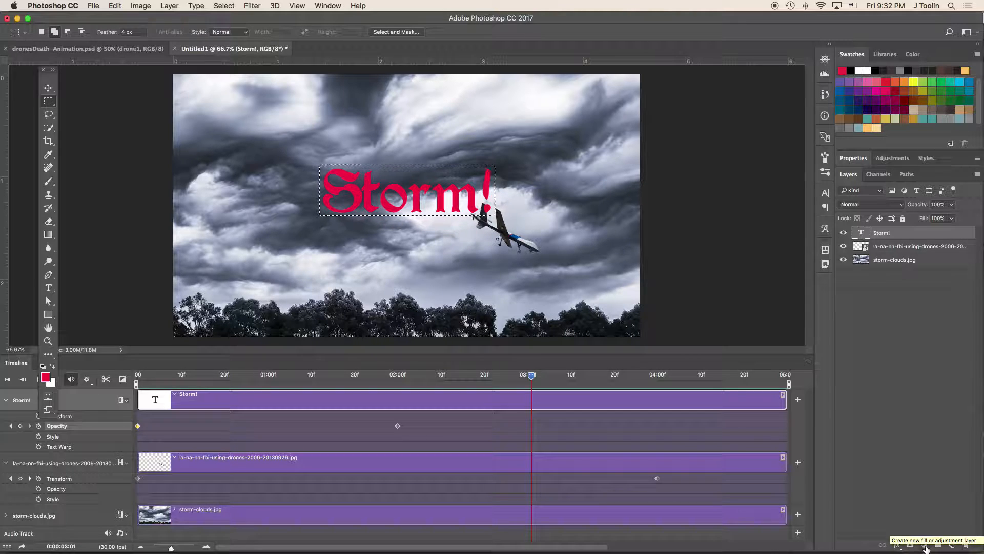
pyautogui.click(924, 545)
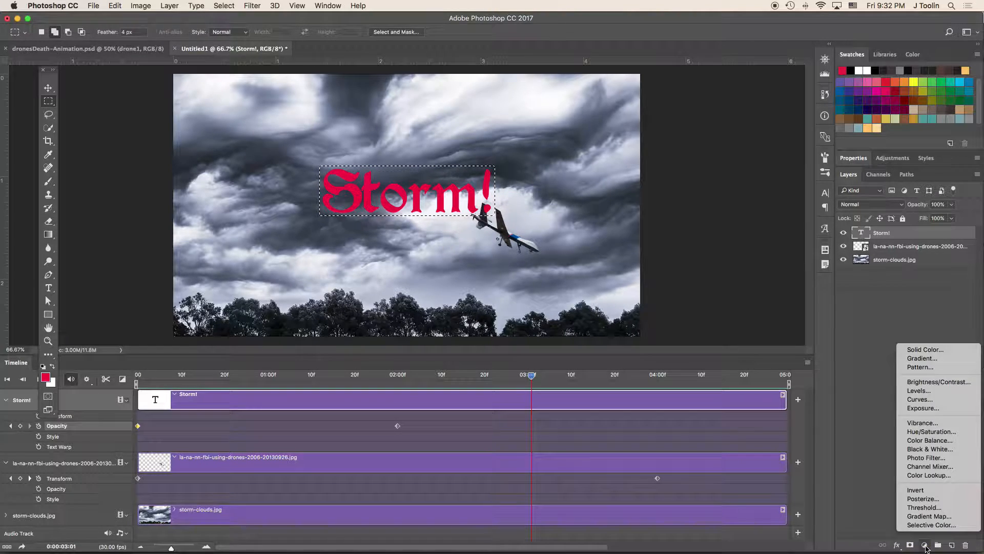
pyautogui.click(917, 350)
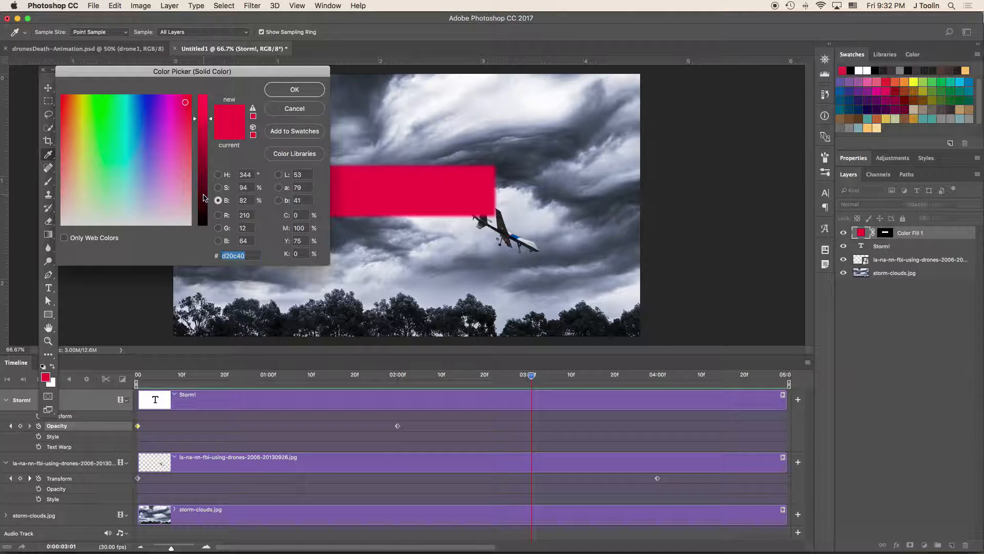
# Set the fill layer's color to dark blue #081762 and accept it
pyautogui.click(202, 227)
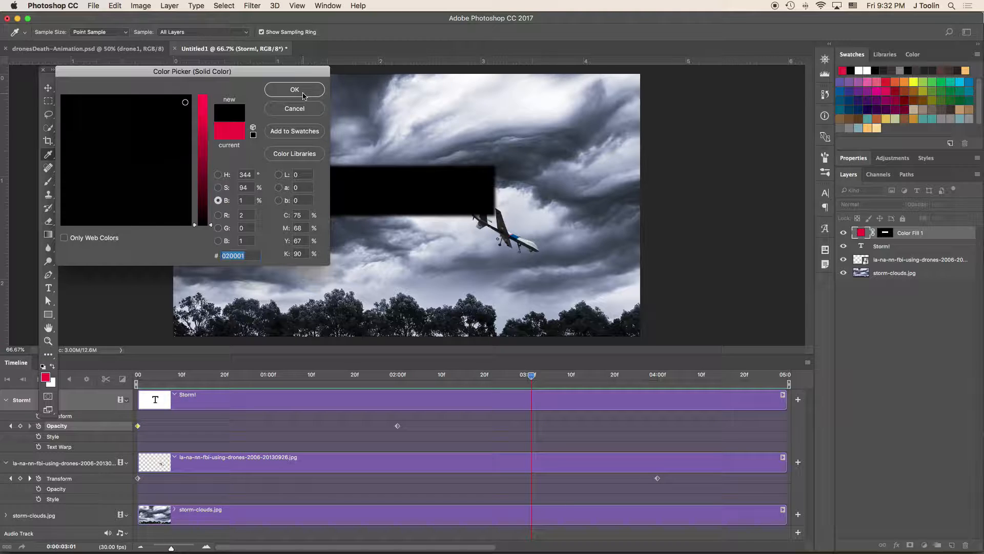
pyautogui.moveTo(211, 230); pyautogui.dragTo(185, 123)
pyautogui.click(144, 105)
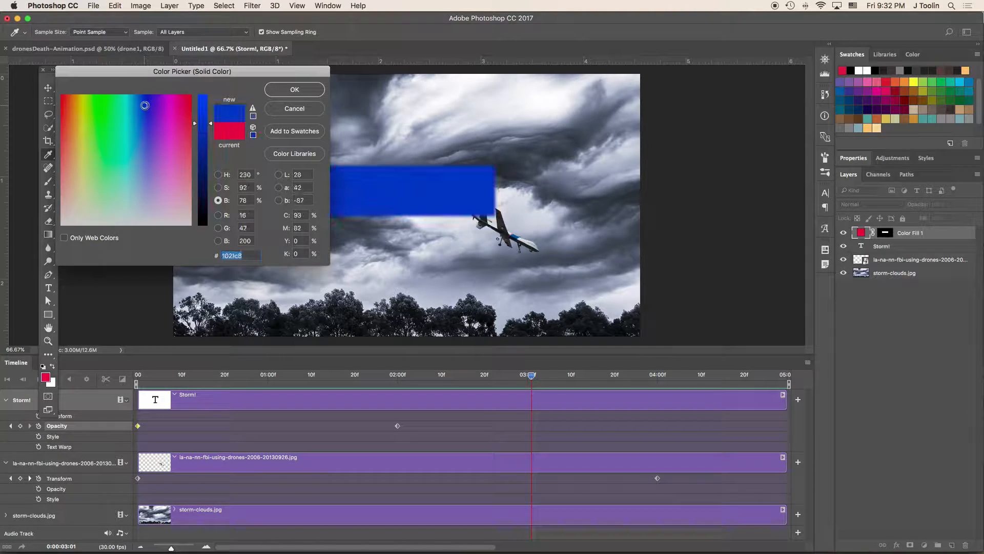
pyautogui.click(210, 176)
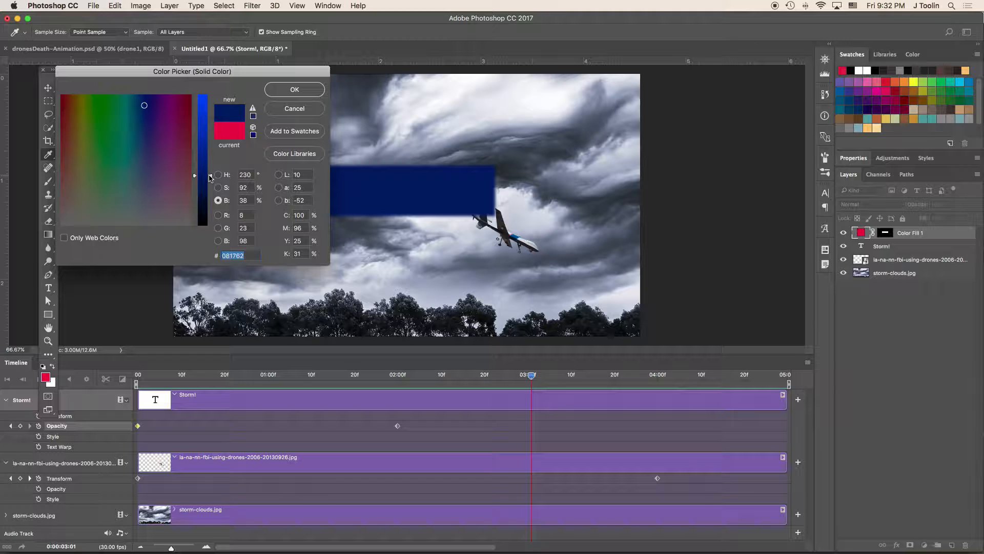
pyautogui.click(285, 90)
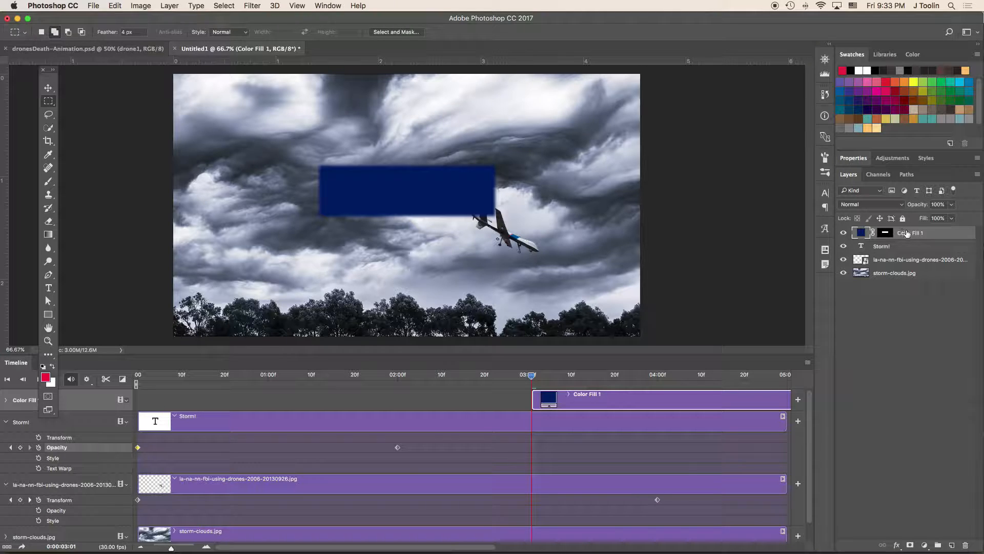
# Place the Color Fill 1 layer beneath the "Storm!" title and shift its clip to begin at the timeline's start
pyautogui.moveTo(932, 237); pyautogui.dragTo(933, 255)
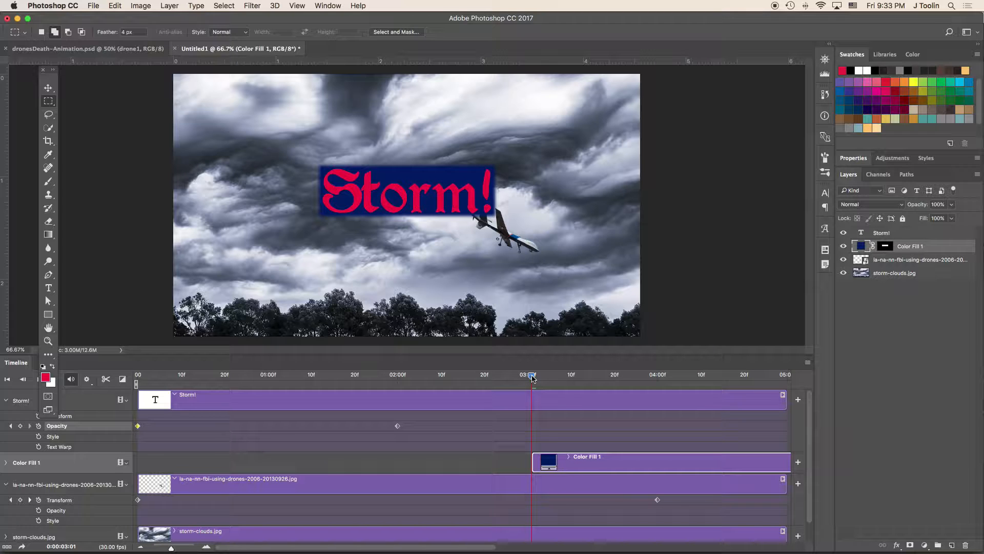
pyautogui.moveTo(532, 378); pyautogui.dragTo(136, 371)
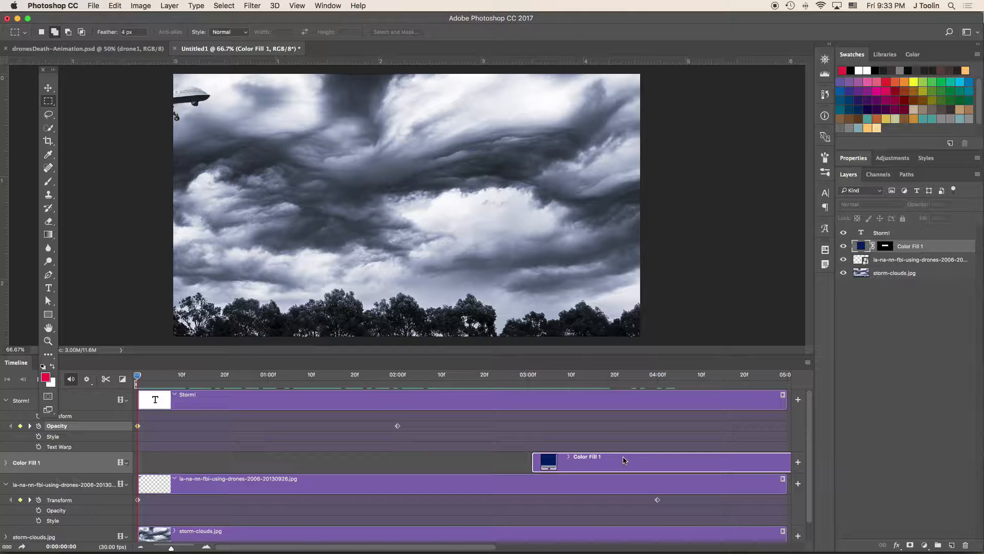
pyautogui.moveTo(613, 464); pyautogui.dragTo(230, 464)
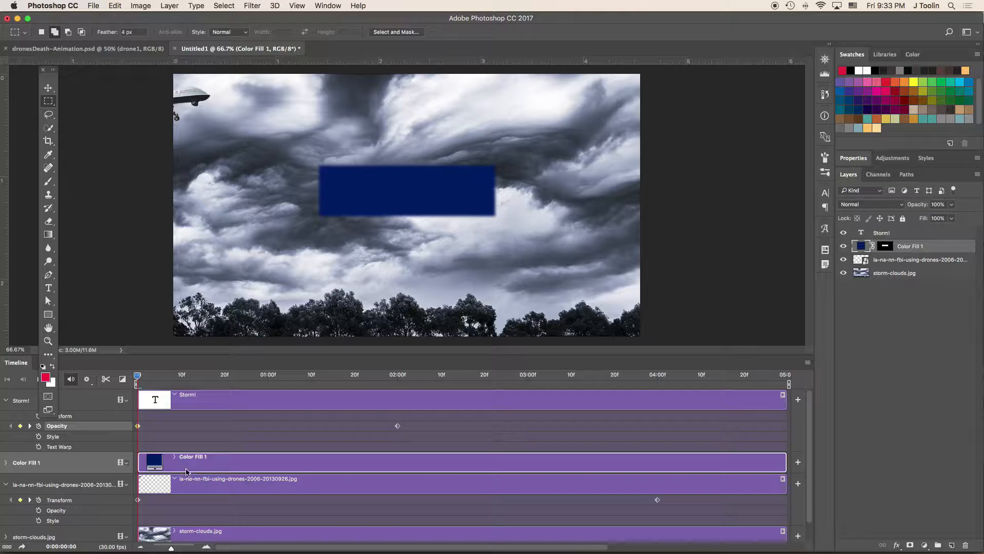
# Animate the Color Fill 1 layer's opacity with keyframes, from 0% at the timeline's start to 100% at 2 seconds
pyautogui.click(7, 400)
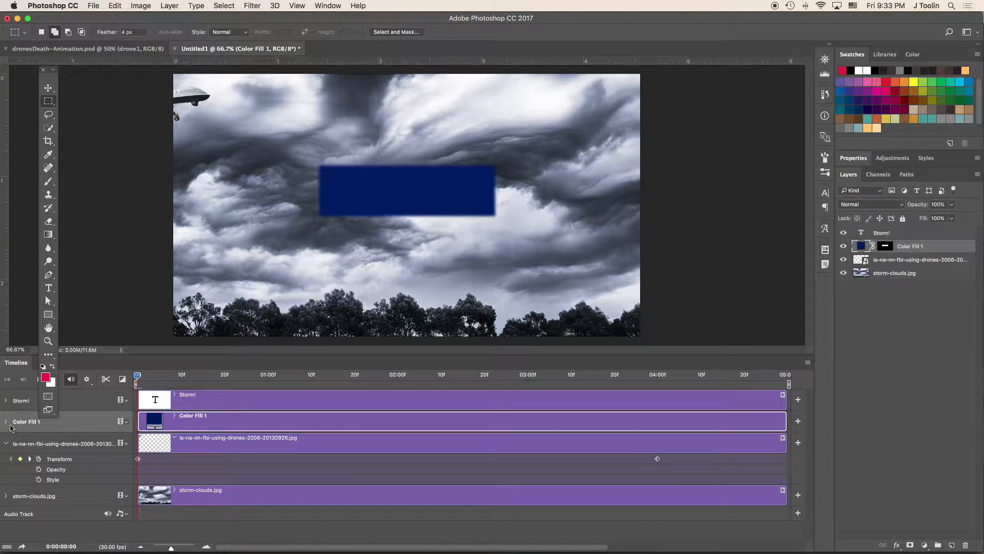
pyautogui.click(6, 422)
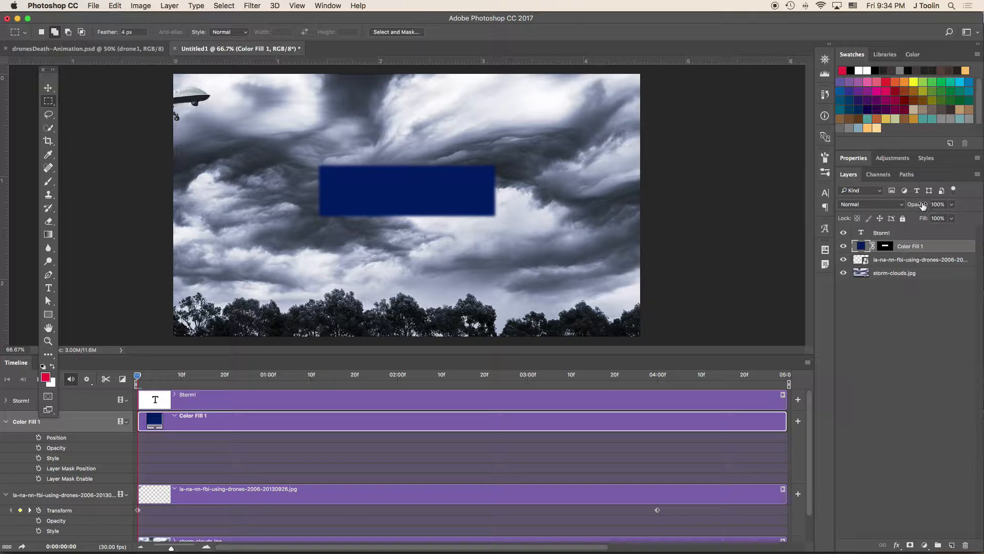
pyautogui.moveTo(921, 205); pyautogui.dragTo(810, 200)
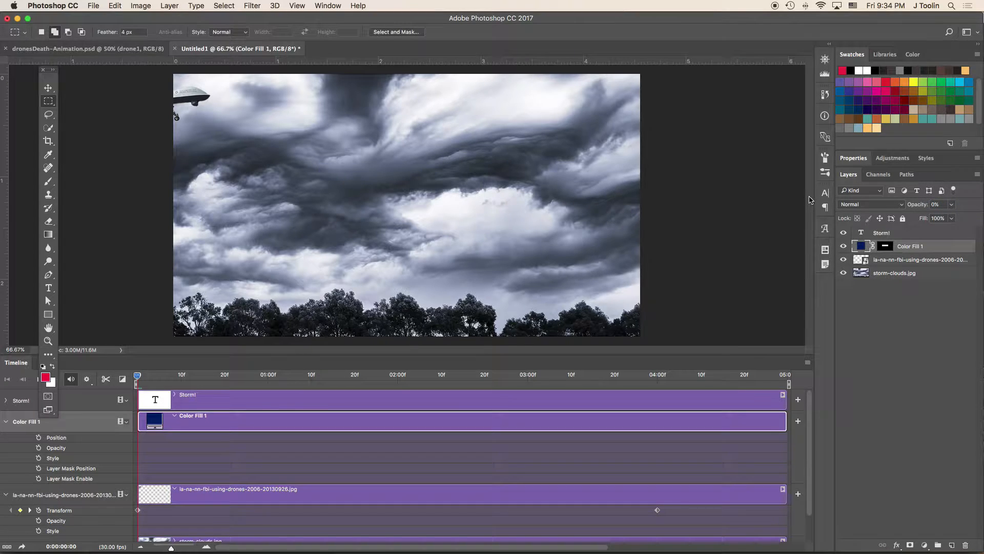
pyautogui.click(39, 448)
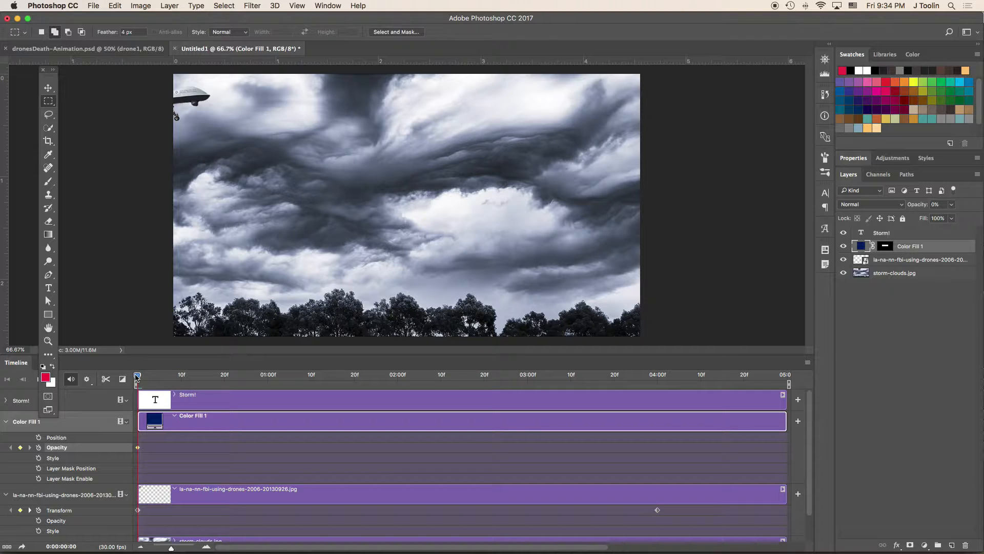
pyautogui.moveTo(147, 378); pyautogui.dragTo(397, 396)
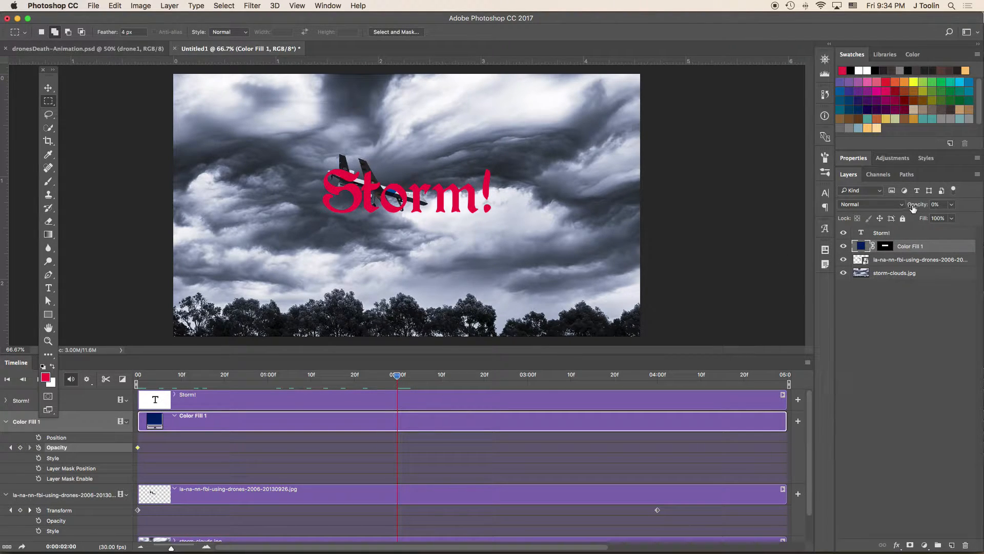
pyautogui.moveTo(921, 207); pyautogui.dragTo(980, 220)
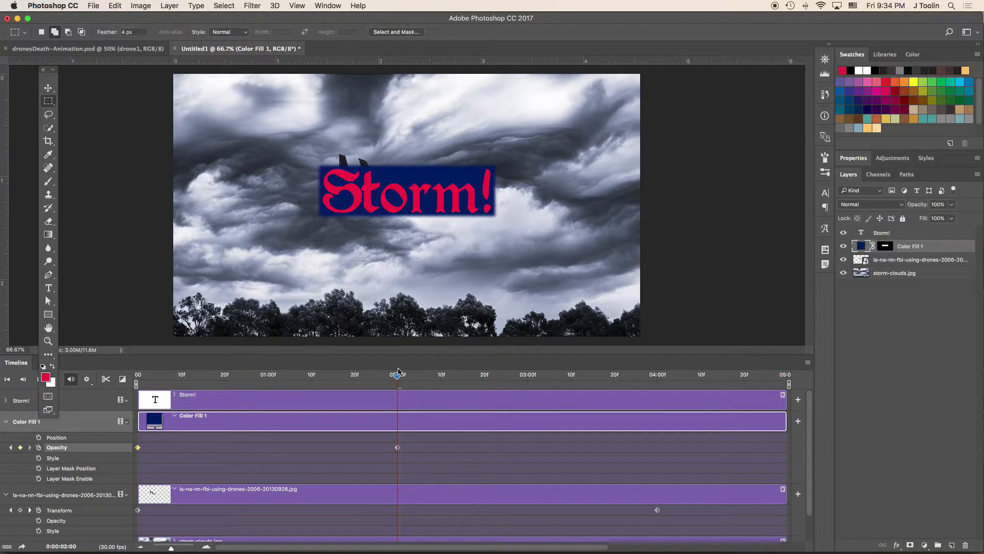
# Play the animation from the start to check that the blue box fades in together with the title
pyautogui.click(137, 377)
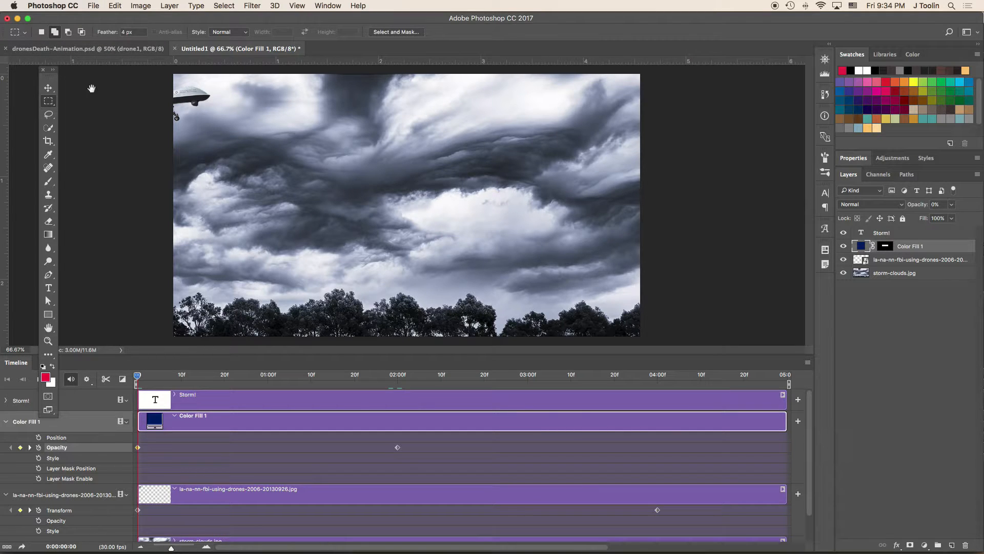
pyautogui.moveTo(53, 78); pyautogui.dragTo(77, 79)
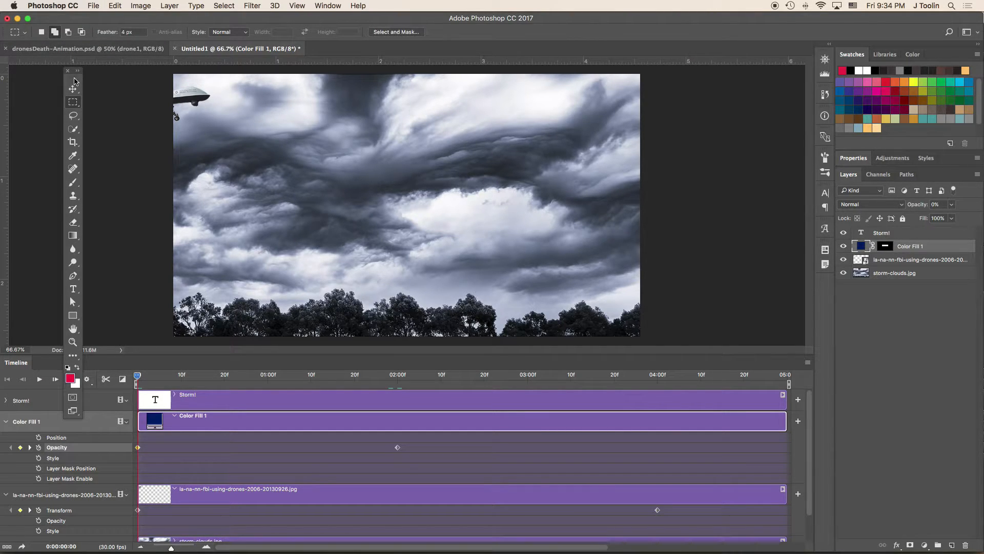
pyautogui.click(41, 378)
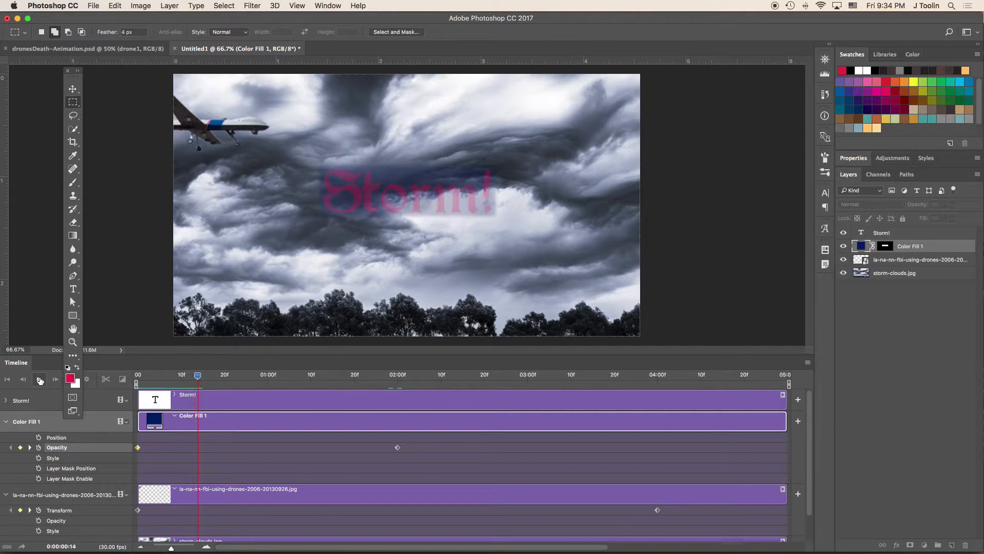